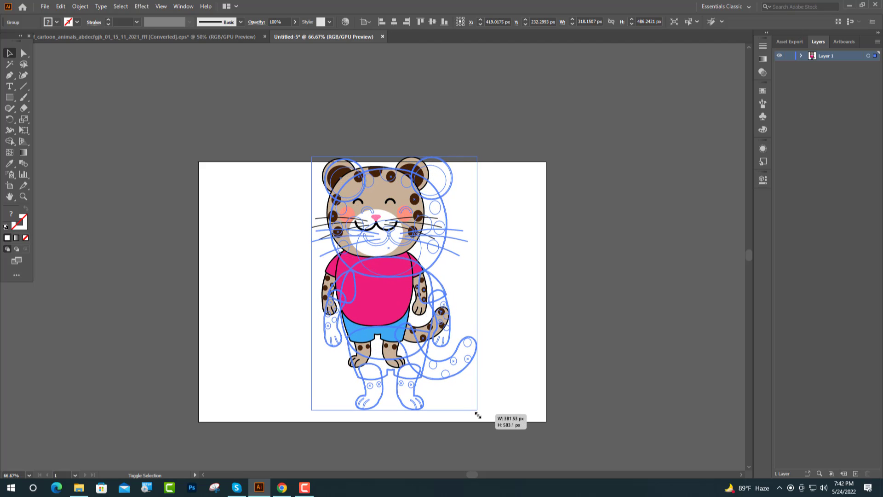
Step: Centre the leopard character horizontally and vertically on the artboard, and rasterize it in RGB at 300 ppi with a white background
{"action": "left_click", "coordinate": [393, 23]}
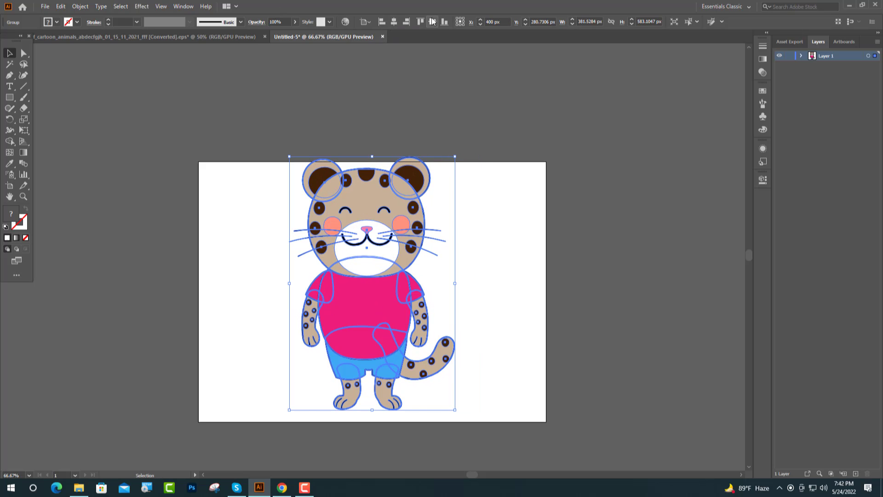
{"action": "left_click", "coordinate": [433, 22]}
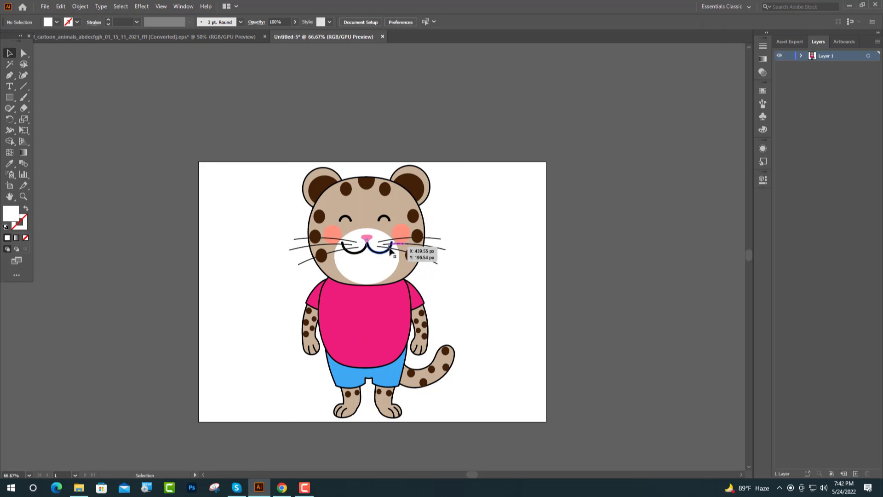
{"action": "left_click", "coordinate": [81, 6]}
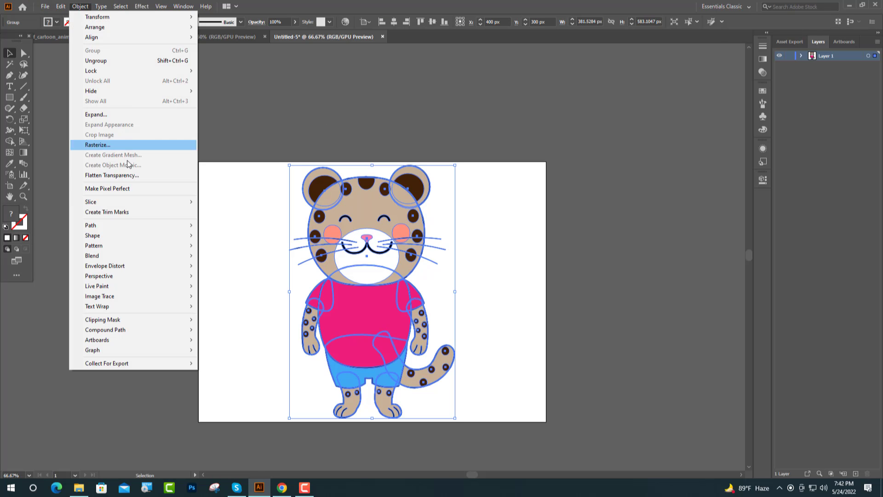
{"action": "left_click", "coordinate": [119, 145]}
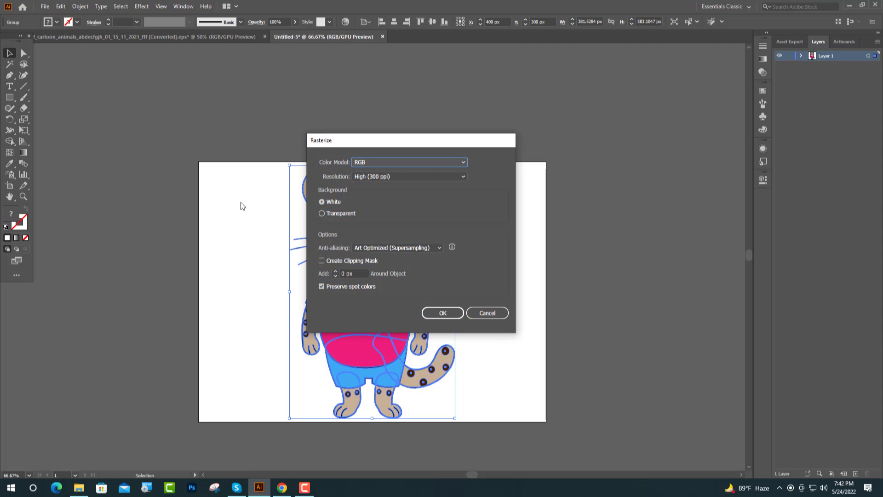
{"action": "left_click", "coordinate": [449, 317]}
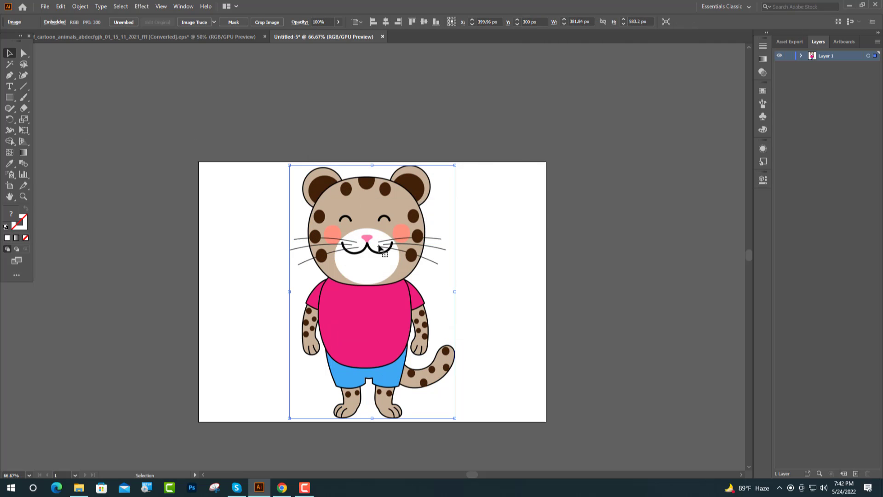
Step: Create an object mosaic from the rasterized leopard with 62 tiles across and 62 tiles down
{"action": "left_click", "coordinate": [80, 6]}
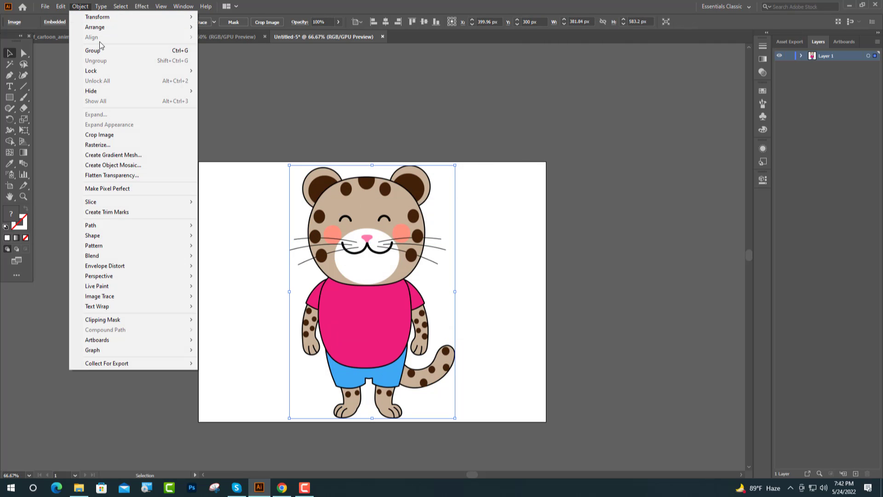
{"action": "left_click", "coordinate": [113, 165]}
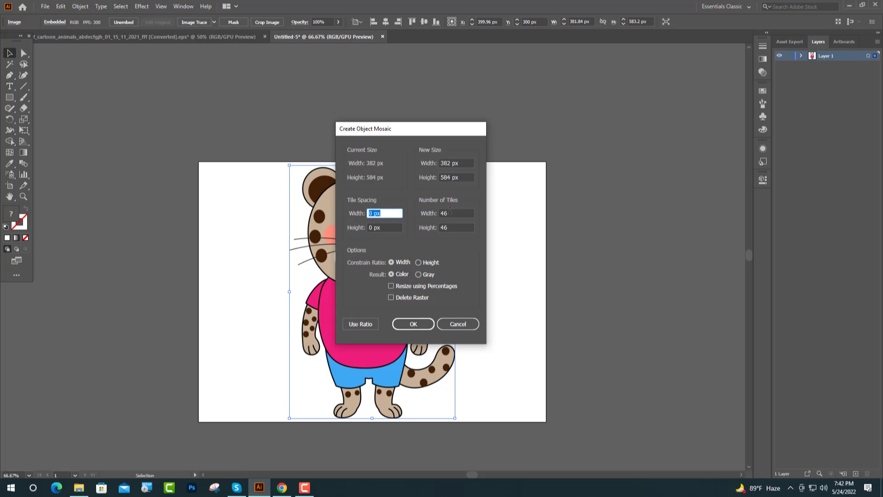
{"action": "double_click", "coordinate": [450, 212]}
{"action": "type", "text": "62"}
{"action": "left_click", "coordinate": [449, 227]}
{"action": "key", "text": "Return"}
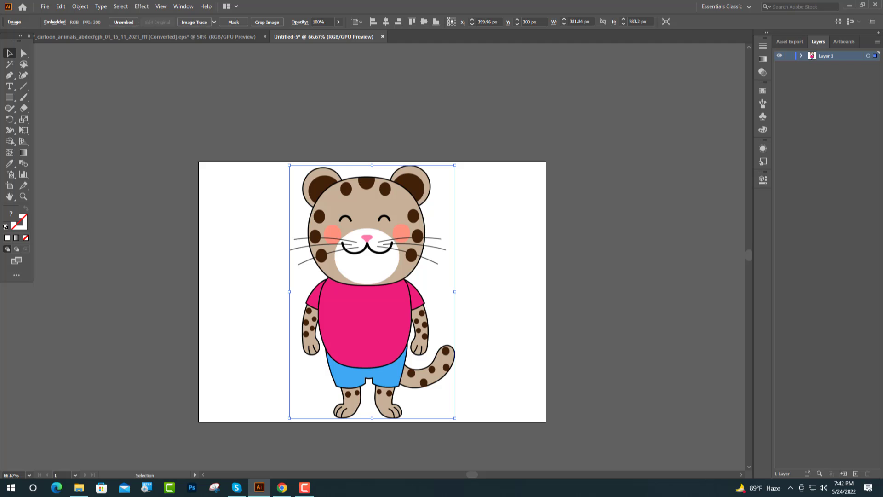
Step: Ungroup the mosaic into individual tiles and clear the selection
{"action": "right_click", "coordinate": [388, 228]}
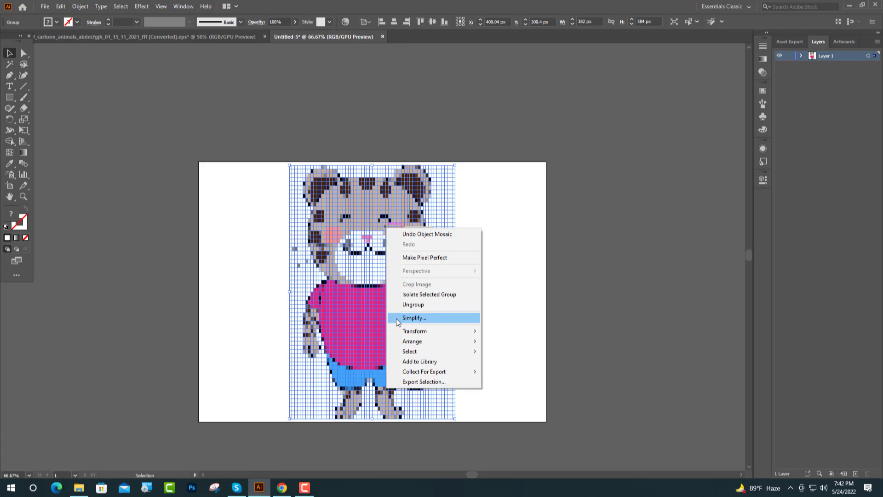
{"action": "left_click", "coordinate": [429, 306]}
{"action": "left_click", "coordinate": [489, 287]}
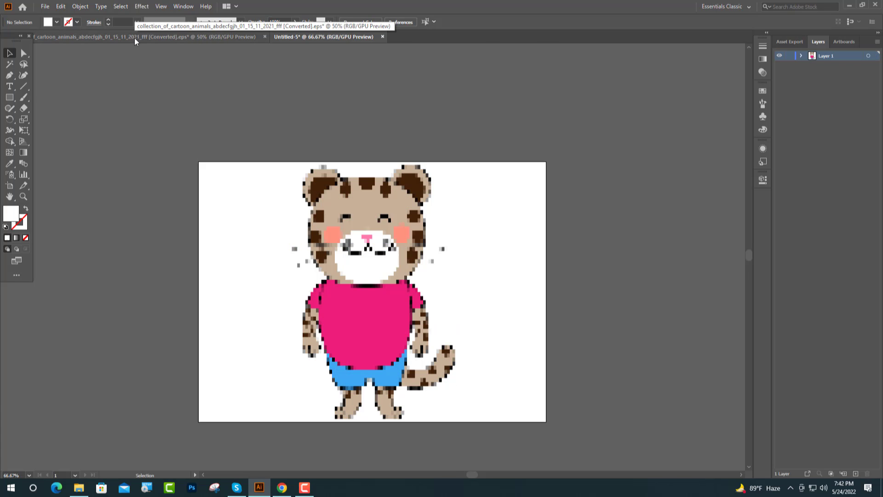
Step: Select the black tile and the grey tiles along the top outline of the left ear
{"action": "scroll", "coordinate": [274, 209], "scroll_direction": "up", "scroll_amount": 3}
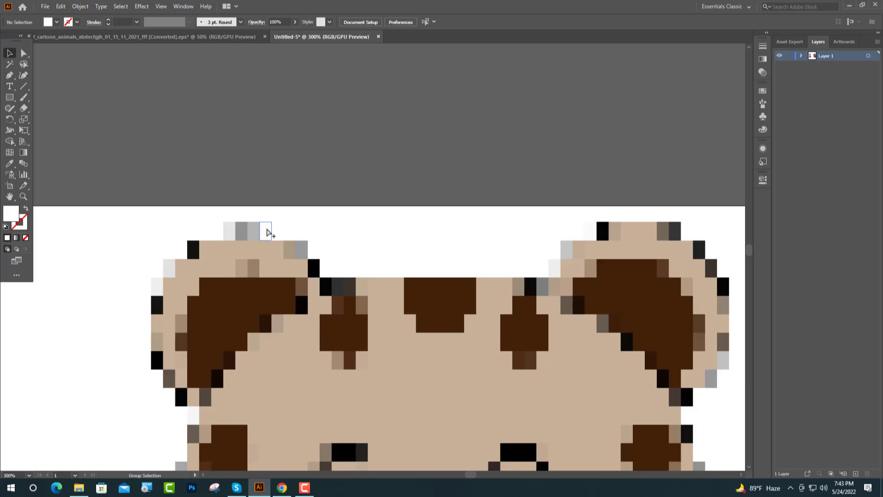
{"action": "scroll", "coordinate": [267, 229], "scroll_direction": "up", "scroll_amount": 1}
{"action": "left_click", "coordinate": [332, 280]}
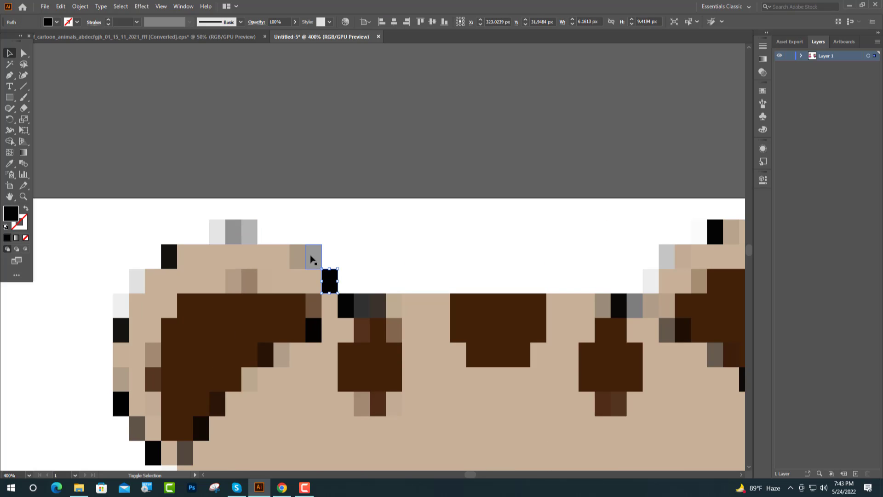
{"action": "left_click", "coordinate": [312, 258], "text": "shift"}
{"action": "left_click", "coordinate": [247, 233], "text": "shift"}
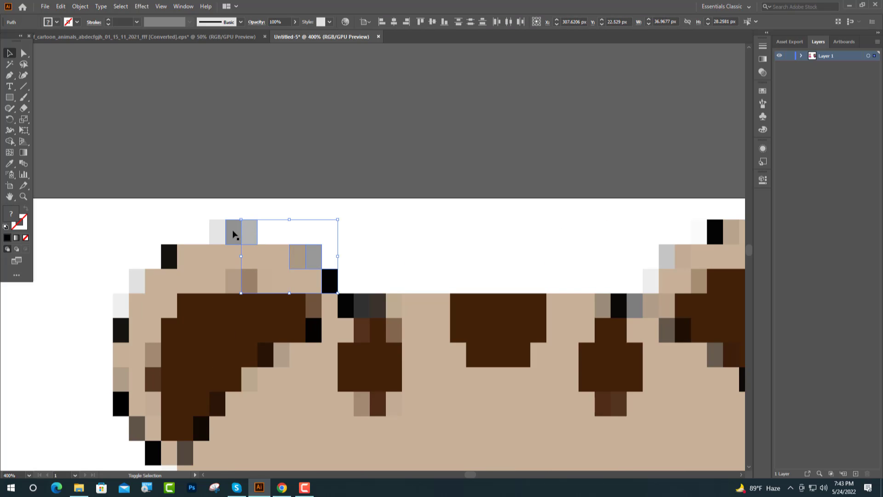
{"action": "left_click", "coordinate": [233, 233], "text": "shift"}
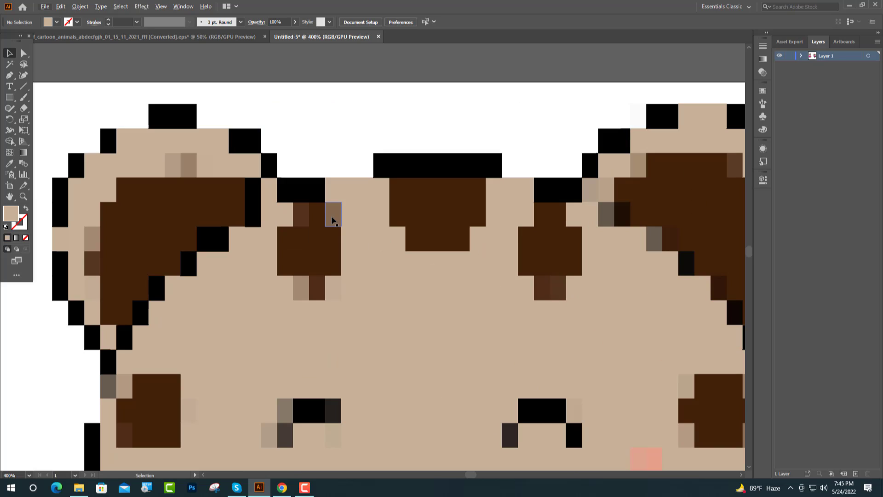
Step: Recolour the faded tiles of the left forehead spot dark brown and its stray side tiles with the surrounding beige
{"action": "left_click", "coordinate": [332, 220]}
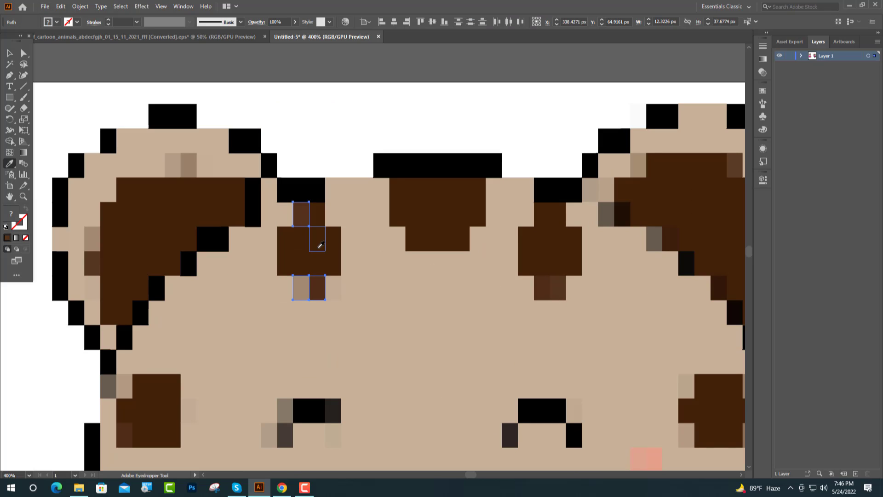
{"action": "left_click", "coordinate": [319, 245]}
{"action": "left_click", "coordinate": [7, 55]}
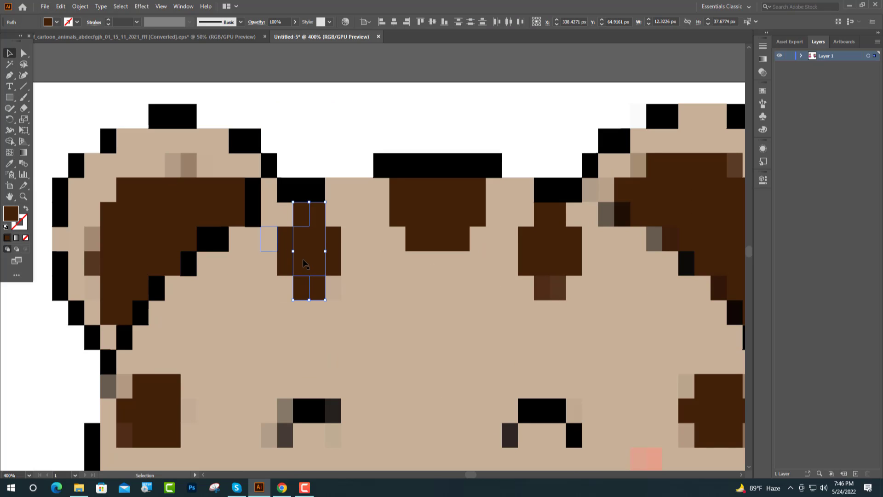
{"action": "left_click", "coordinate": [333, 287]}
{"action": "left_click", "coordinate": [9, 163]}
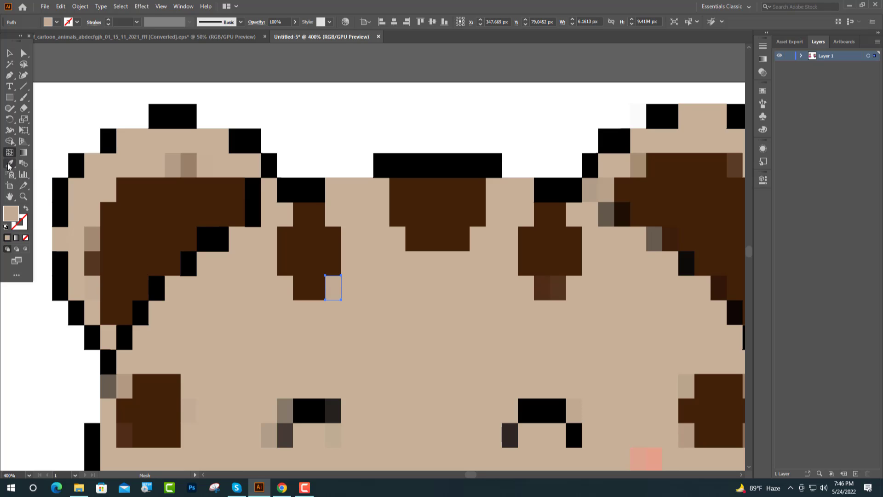
{"action": "left_click", "coordinate": [10, 53]}
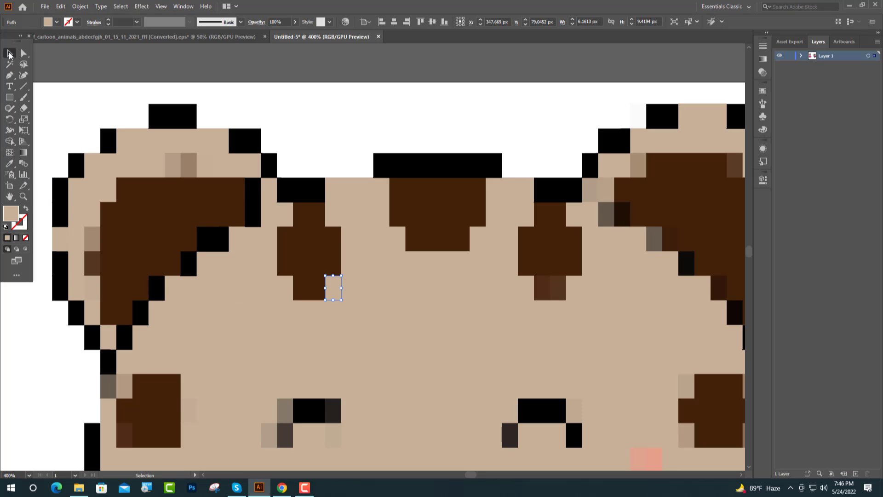
Step: Recolour the two faded tiles at the bottom of the right forehead spot with the spot's dark brown
{"action": "left_click", "coordinate": [540, 292]}
{"action": "left_click", "coordinate": [558, 288], "text": "shift"}
{"action": "key", "text": "i"}
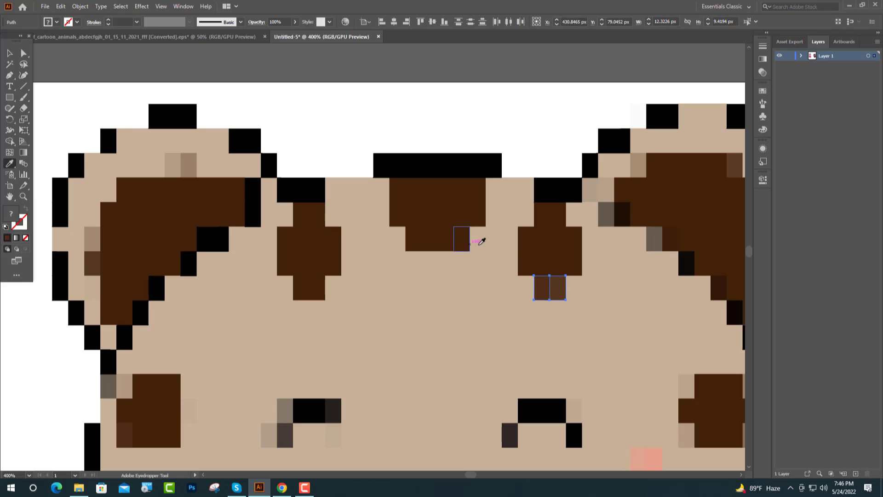
{"action": "left_click", "coordinate": [542, 254]}
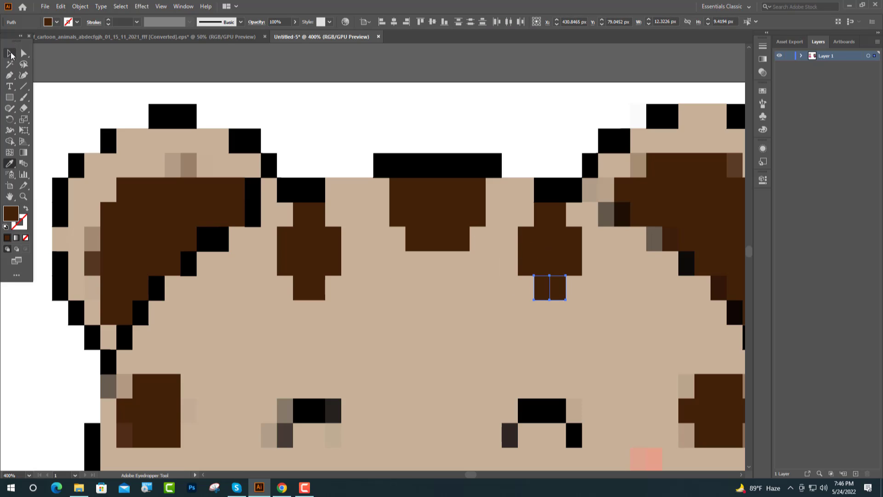
{"action": "left_click", "coordinate": [9, 55]}
{"action": "left_click", "coordinate": [88, 60]}
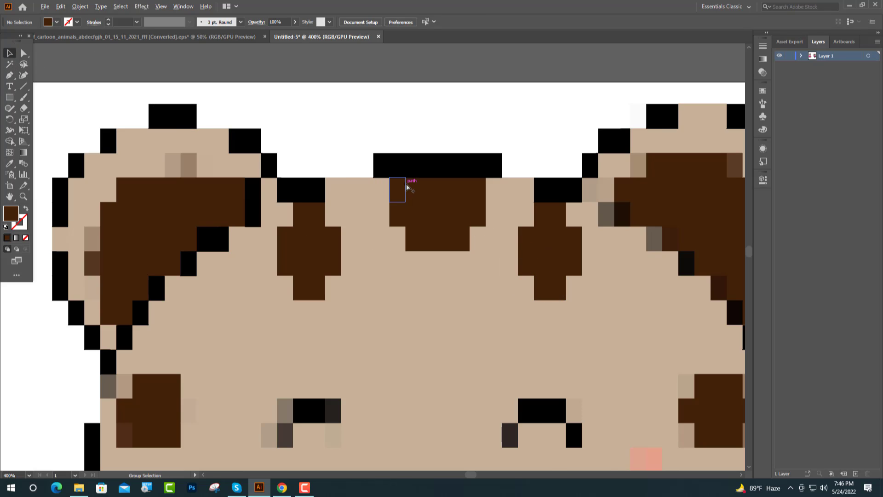
Step: Recolour the five faded tiles around the inner area of the right ear with its dark brown fill
{"action": "scroll", "coordinate": [407, 184], "scroll_direction": "down", "scroll_amount": 2}
{"action": "scroll", "coordinate": [608, 161], "scroll_direction": "up", "scroll_amount": 2}
{"action": "left_click", "coordinate": [582, 282]}
{"action": "left_click", "coordinate": [567, 217], "text": "shift"}
{"action": "left_click", "coordinate": [534, 189], "text": "shift"}
{"action": "left_click", "coordinate": [437, 189], "text": "shift"}
{"action": "left_click", "coordinate": [406, 214], "text": "shift"}
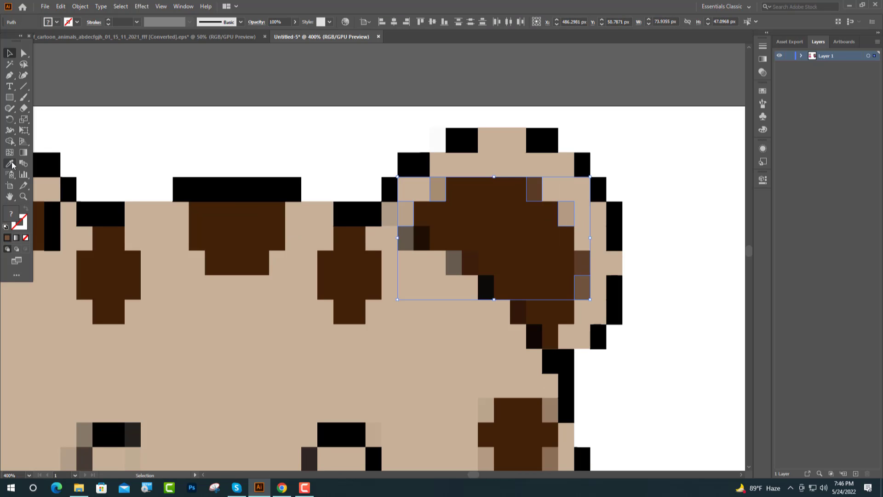
{"action": "left_click", "coordinate": [10, 163]}
{"action": "left_click", "coordinate": [491, 233]}
{"action": "left_click", "coordinate": [9, 53]}
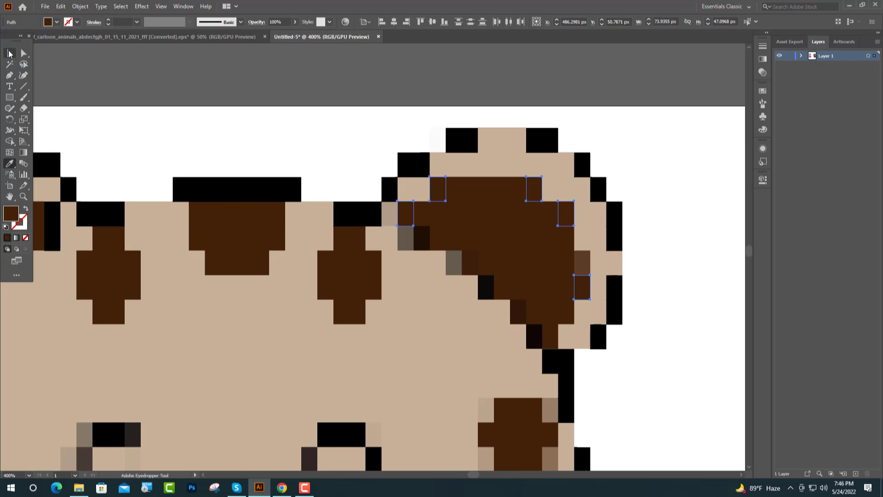
{"action": "left_click", "coordinate": [132, 81]}
Step: Recolour the four uneven tiles along the lower diagonal edge of the right ear with the outline black
{"action": "left_click", "coordinate": [452, 264]}
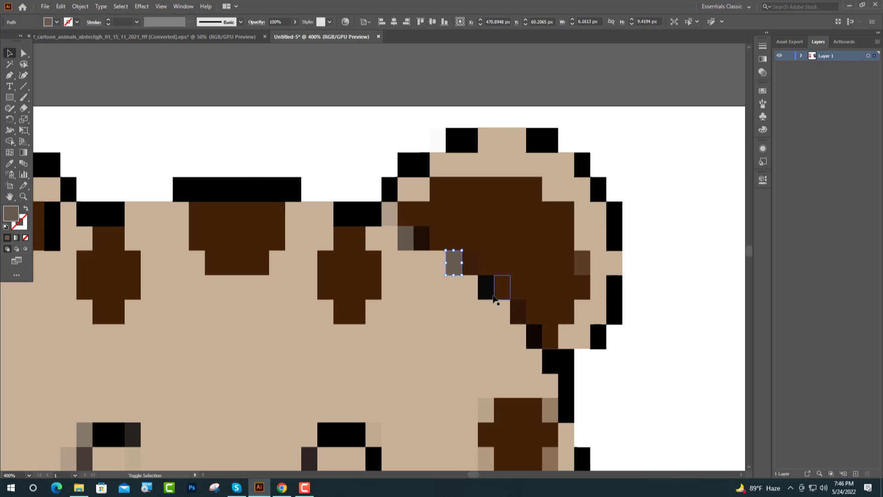
{"action": "left_click", "coordinate": [488, 289], "text": "shift"}
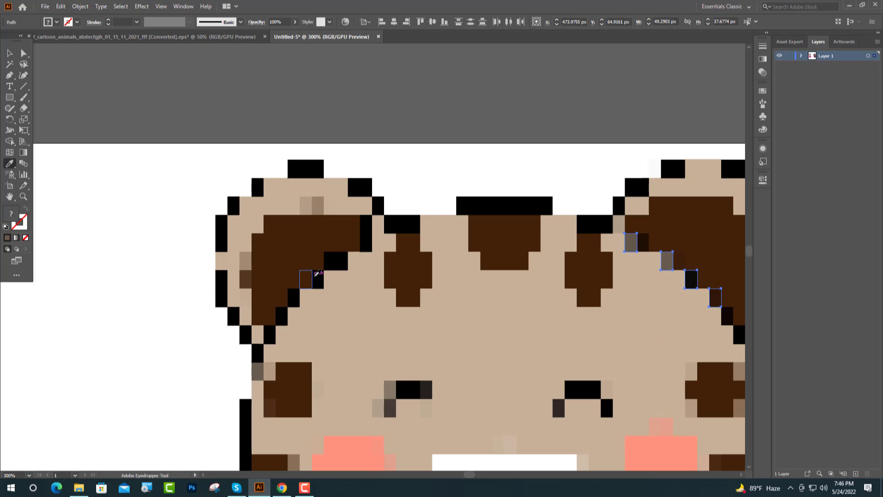
{"action": "left_click", "coordinate": [318, 272]}
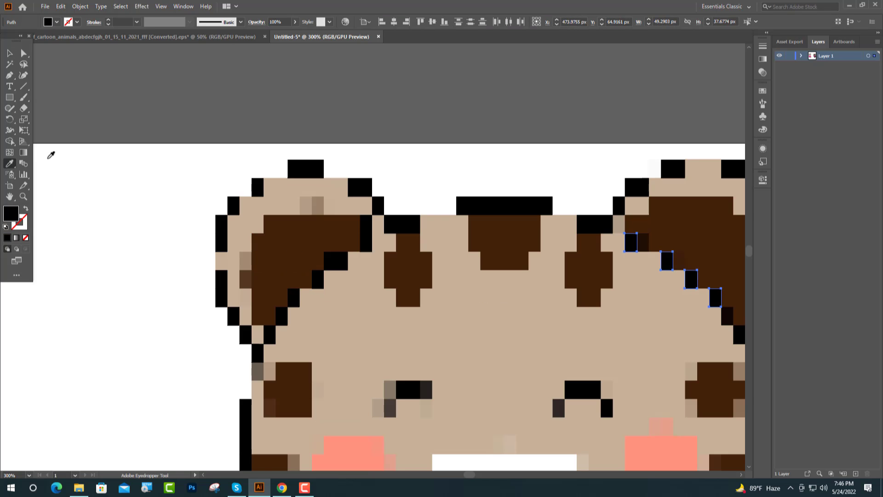
{"action": "left_click", "coordinate": [10, 54]}
{"action": "left_click", "coordinate": [239, 147]}
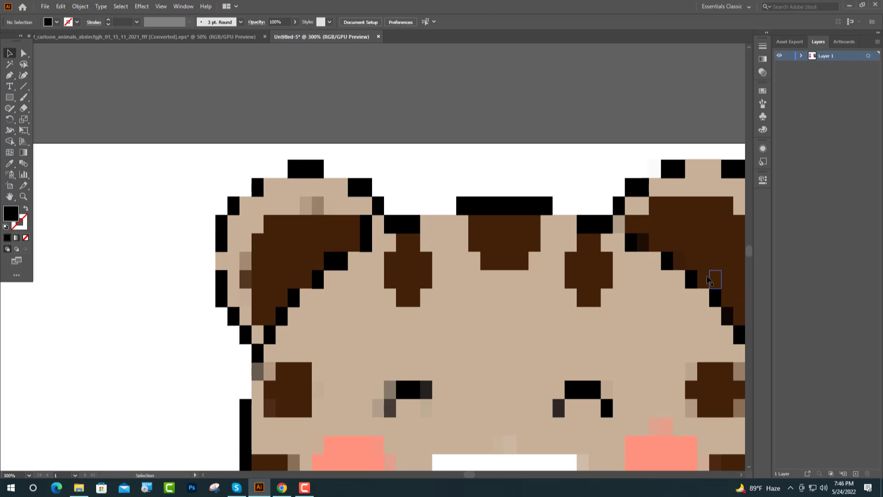
Step: Recolour the faded tiles around the left inner ear and two darker tiles in the right inner ear dark brown
{"action": "left_click", "coordinate": [679, 261]}
{"action": "left_click", "coordinate": [644, 246], "text": "shift"}
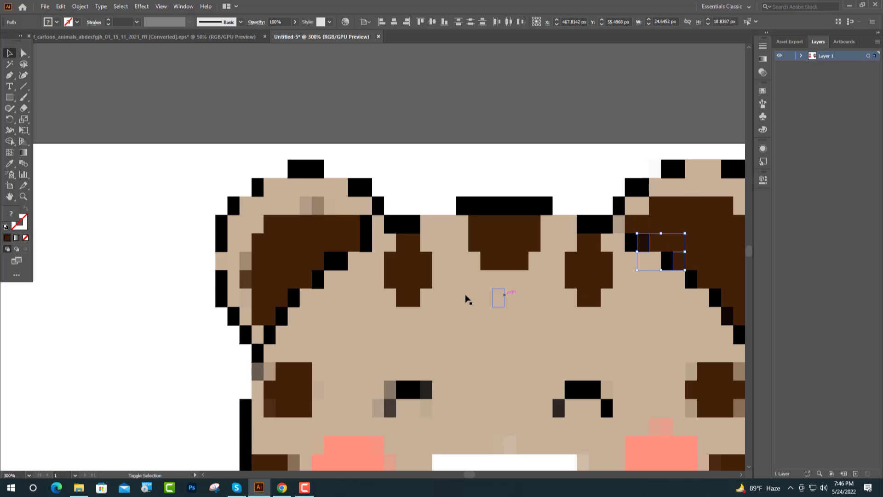
{"action": "key", "text": "i"}
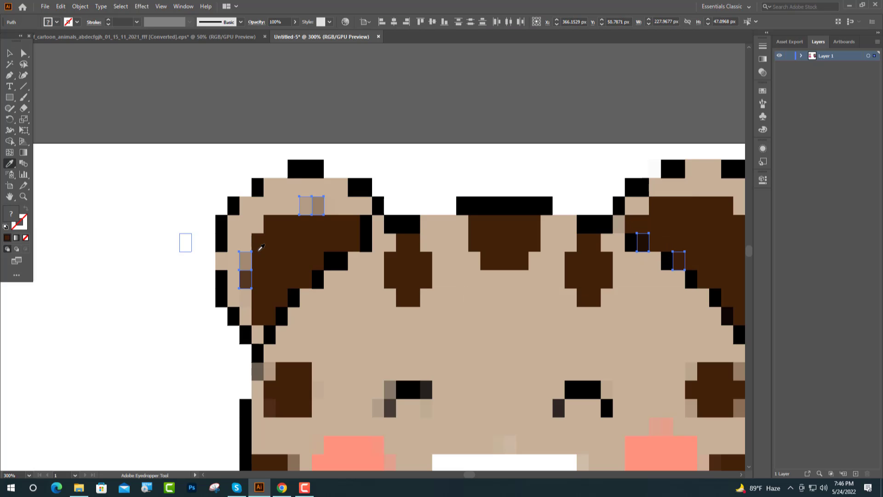
{"action": "left_click", "coordinate": [294, 242]}
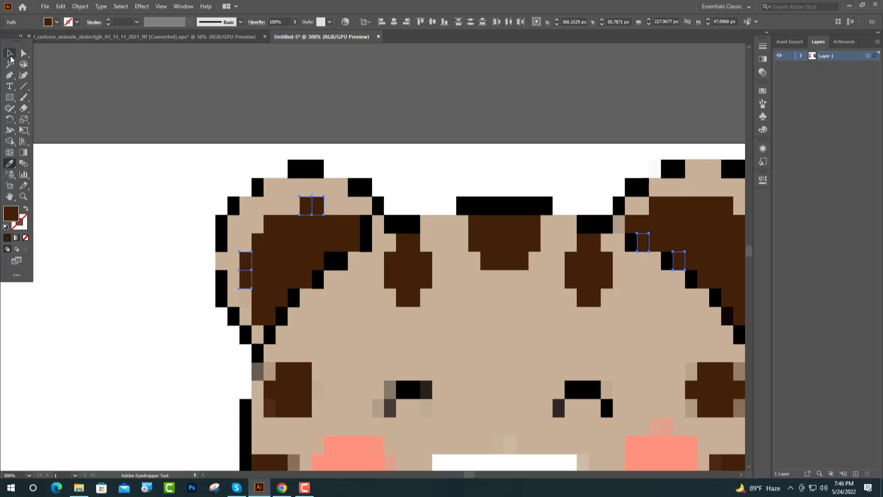
{"action": "left_click", "coordinate": [9, 53]}
{"action": "left_click", "coordinate": [154, 125]}
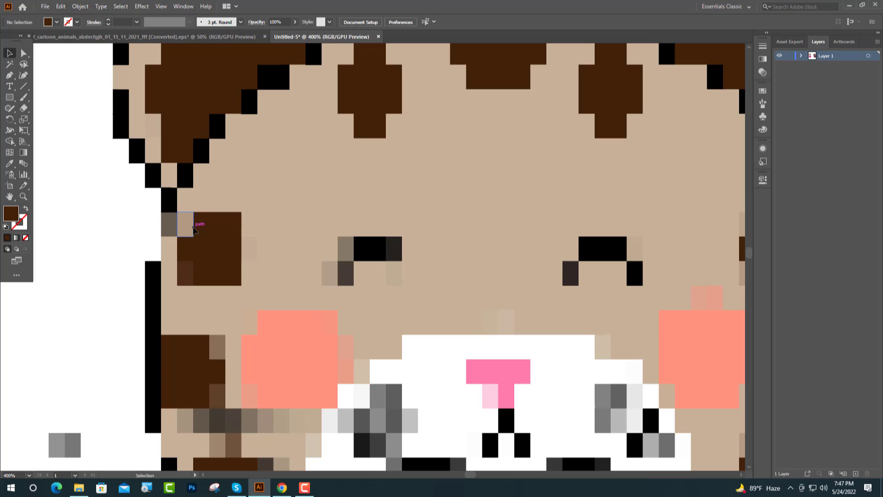
Step: Recolour the four corner tiles of the brown spot below the left ear with the surrounding beige
{"action": "left_click", "coordinate": [186, 258]}
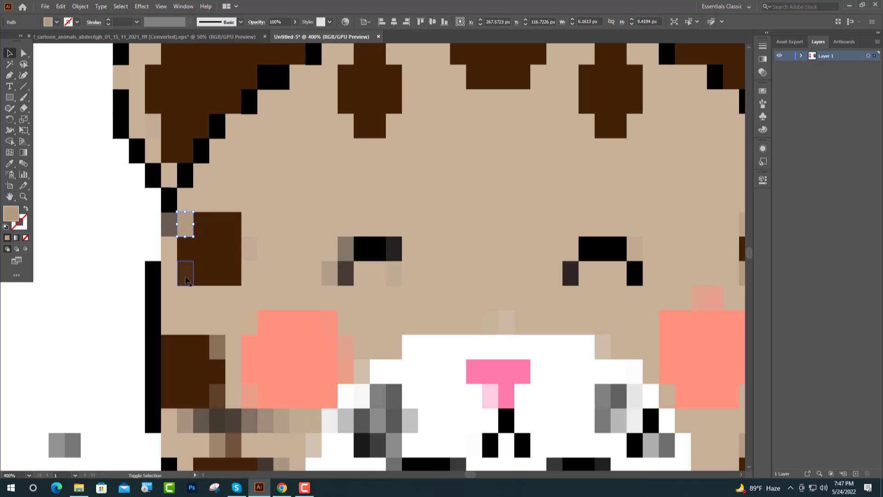
{"action": "left_click", "coordinate": [10, 163]}
{"action": "left_click", "coordinate": [244, 258]}
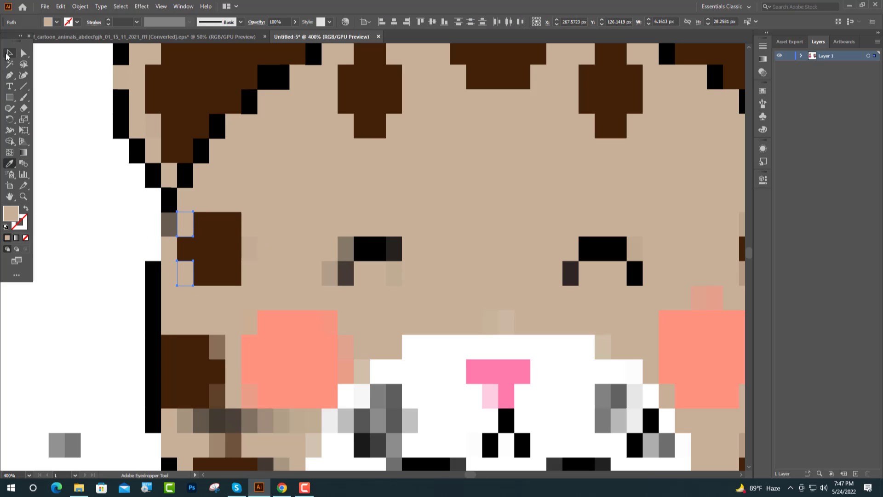
{"action": "left_click", "coordinate": [9, 54]}
{"action": "left_click", "coordinate": [232, 229]}
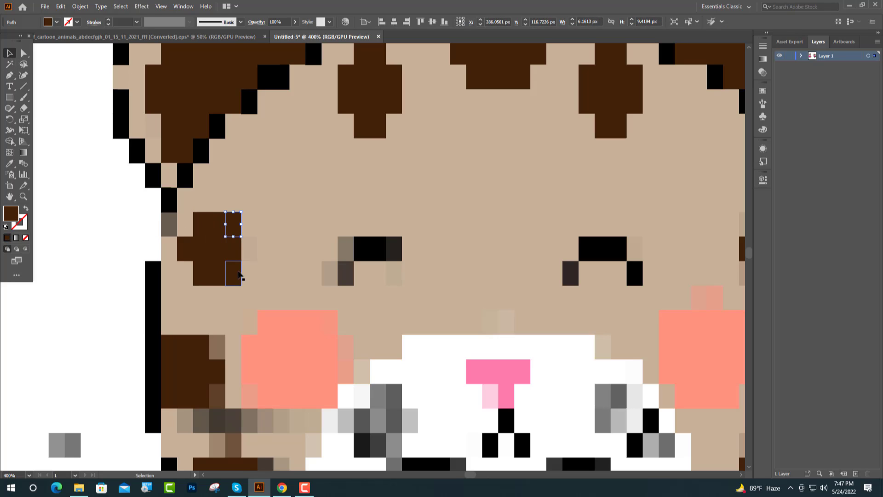
{"action": "left_click", "coordinate": [10, 163]}
{"action": "left_click", "coordinate": [301, 211]}
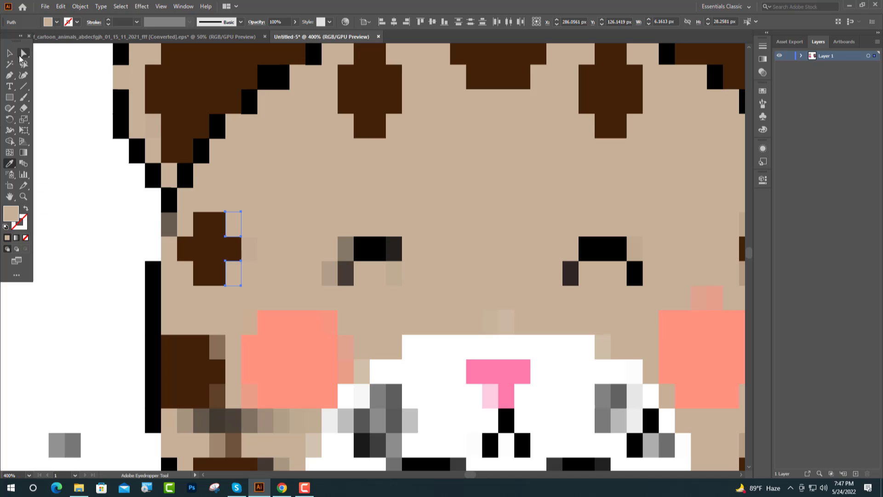
Step: Recolour the tiles of both closed-eye arches with the outline black to form two matching, even arches
{"action": "left_click", "coordinate": [10, 54]}
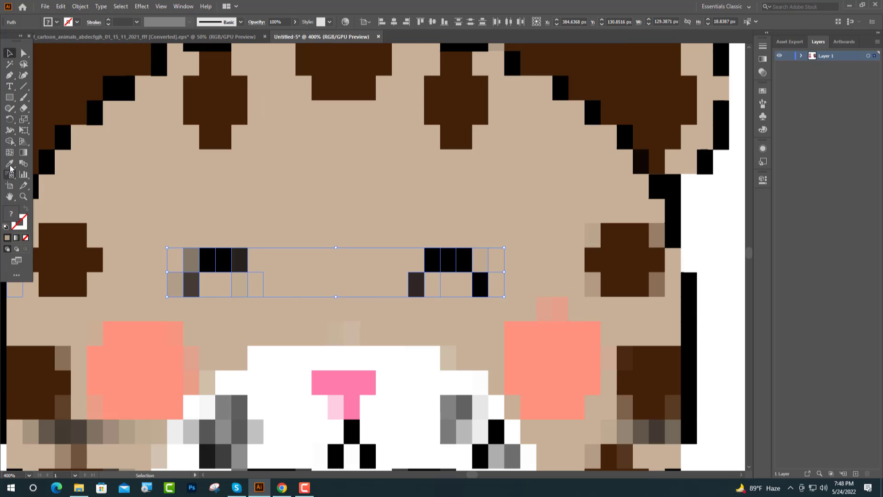
{"action": "left_click", "coordinate": [10, 164]}
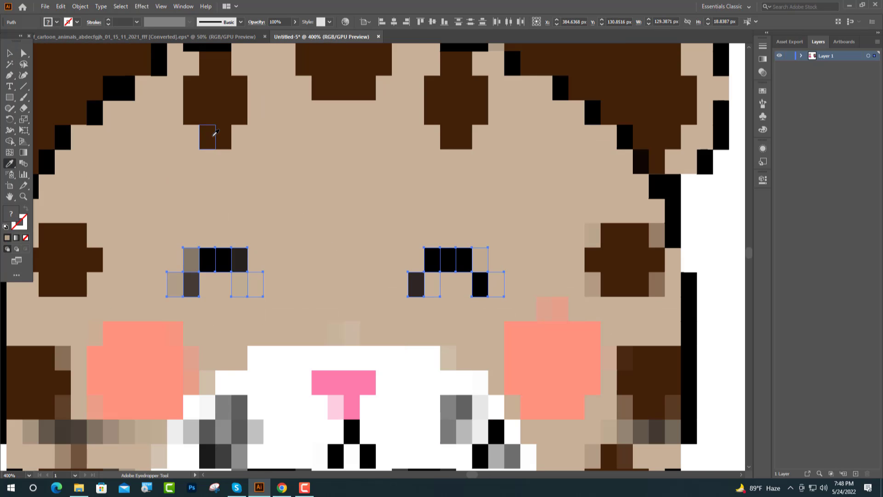
{"action": "left_click", "coordinate": [94, 112]}
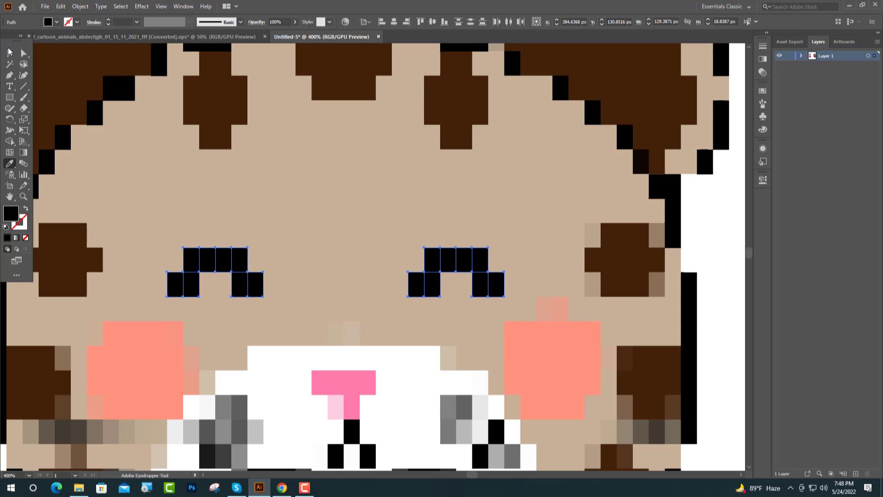
{"action": "left_click", "coordinate": [8, 52]}
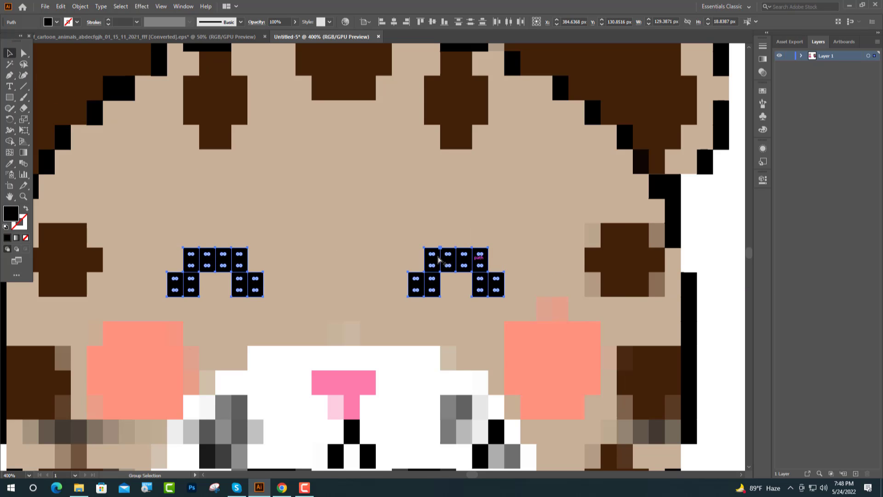
{"action": "key", "text": "ctrl+minus"}
{"action": "key", "text": "ctrl+minus"}
{"action": "key", "text": "ctrl+minus"}
{"action": "left_click", "coordinate": [627, 248]}
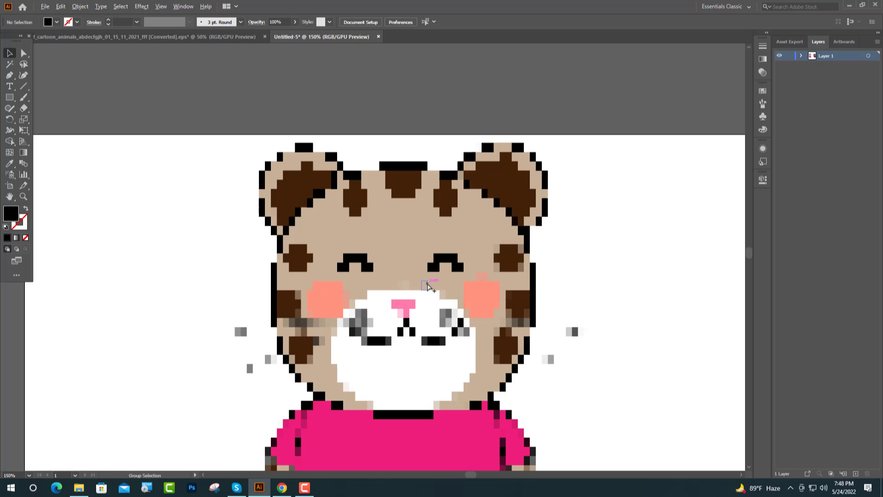
Step: Recolour the beige tile between the right cheek's blush and the adjacent brown face spot dark brown
{"action": "scroll", "coordinate": [427, 283], "scroll_direction": "down", "scroll_amount": 1}
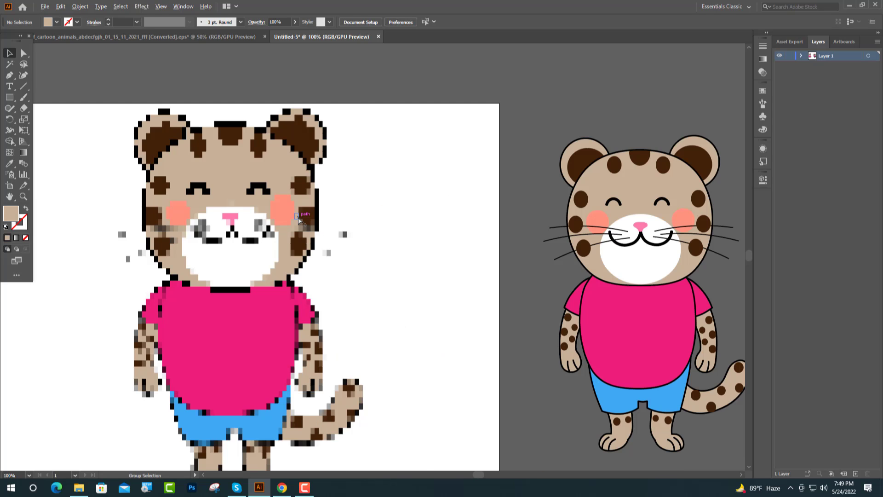
{"action": "scroll", "coordinate": [299, 220], "scroll_direction": "up", "scroll_amount": 5}
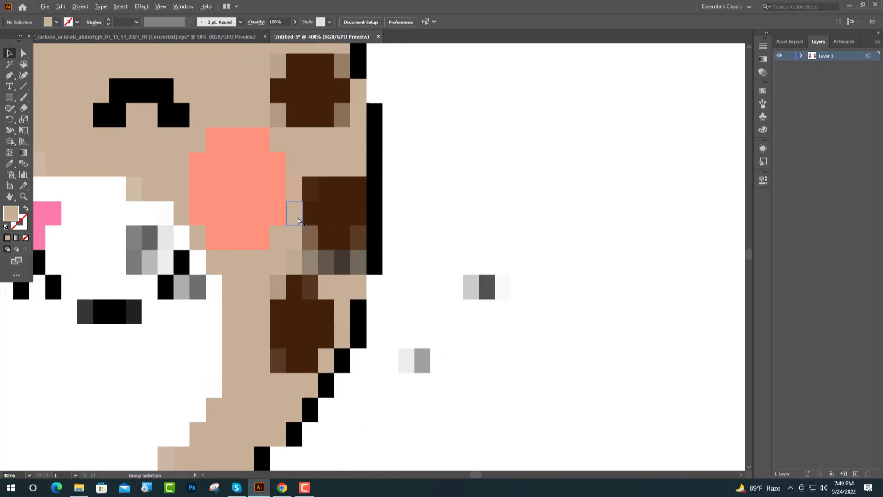
{"action": "left_click", "coordinate": [291, 214]}
{"action": "left_click", "coordinate": [9, 164]}
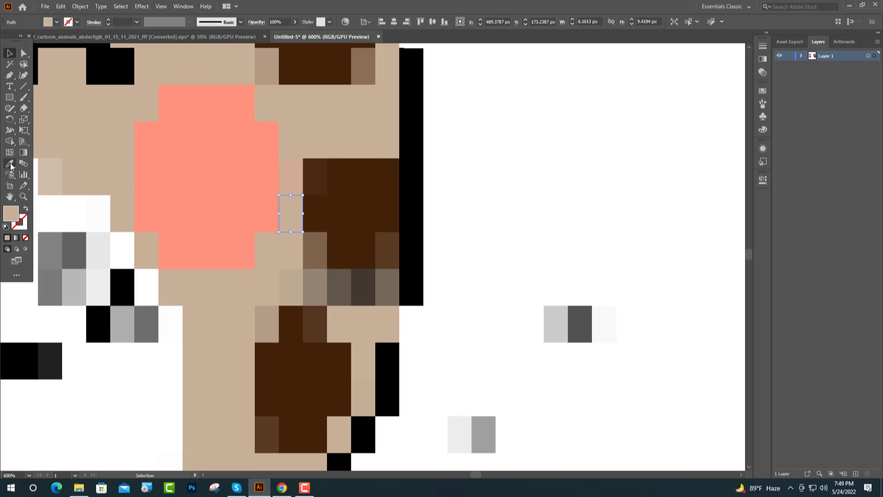
{"action": "left_click", "coordinate": [339, 216]}
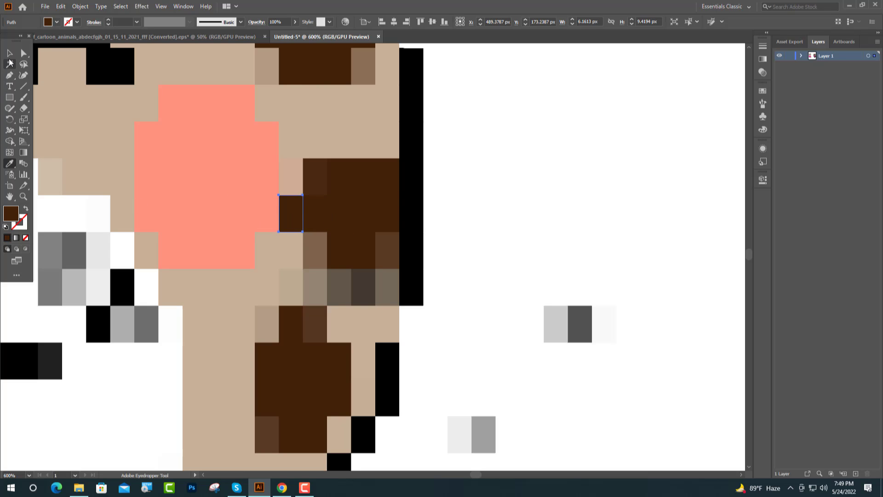
Step: Recolour the three faded corner tiles of the brown spot beside the right cheek with its dark brown fill
{"action": "left_click", "coordinate": [9, 54]}
{"action": "left_click", "coordinate": [324, 184]}
{"action": "left_click", "coordinate": [315, 249], "text": "shift"}
{"action": "left_click", "coordinate": [387, 249], "text": "shift"}
{"action": "left_click", "coordinate": [10, 164]}
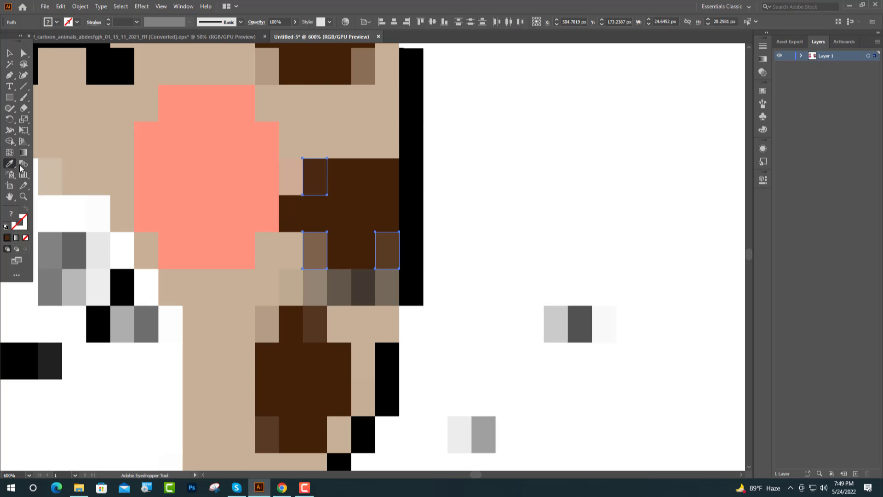
{"action": "left_click", "coordinate": [346, 208]}
{"action": "left_click", "coordinate": [9, 54]}
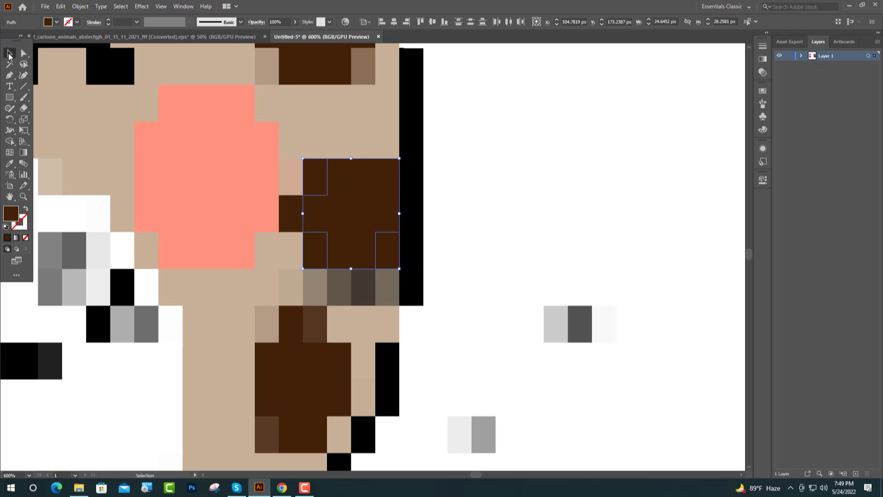
{"action": "left_click", "coordinate": [533, 156]}
{"action": "left_click", "coordinate": [434, 219]}
Step: Recolour the edge tiles of the lowest brown spot on the face's right side, including its faded upper tile, dark brown
{"action": "scroll", "coordinate": [442, 203], "scroll_direction": "down", "scroll_amount": 3}
{"action": "scroll", "coordinate": [427, 288], "scroll_direction": "up", "scroll_amount": 3}
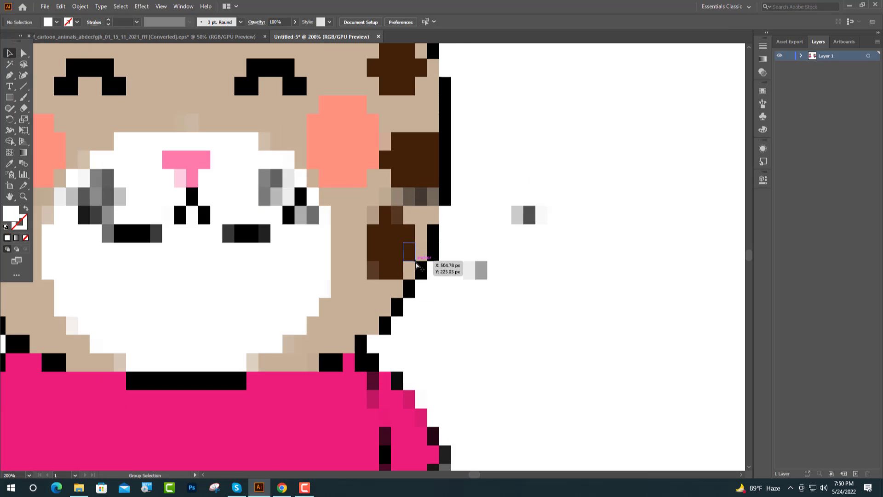
{"action": "left_click", "coordinate": [409, 244]}
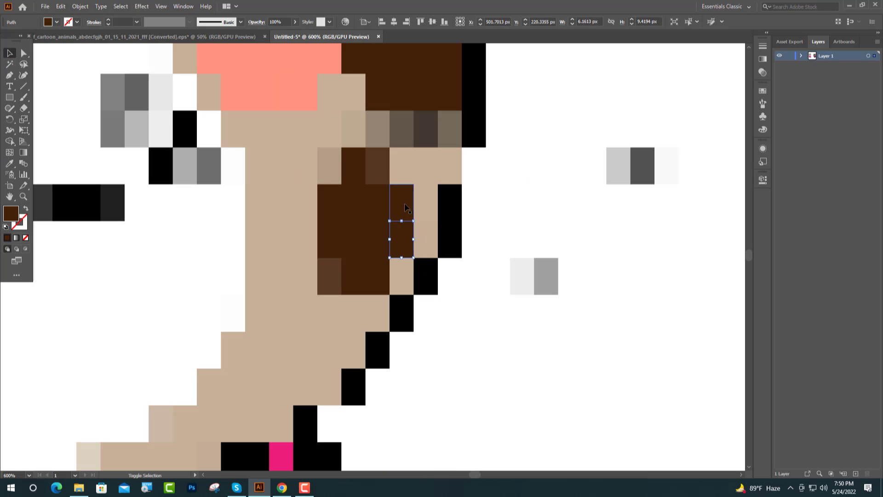
{"action": "left_click", "coordinate": [402, 205], "text": "shift"}
{"action": "left_click", "coordinate": [372, 171], "text": "shift"}
{"action": "left_click", "coordinate": [351, 170], "text": "shift"}
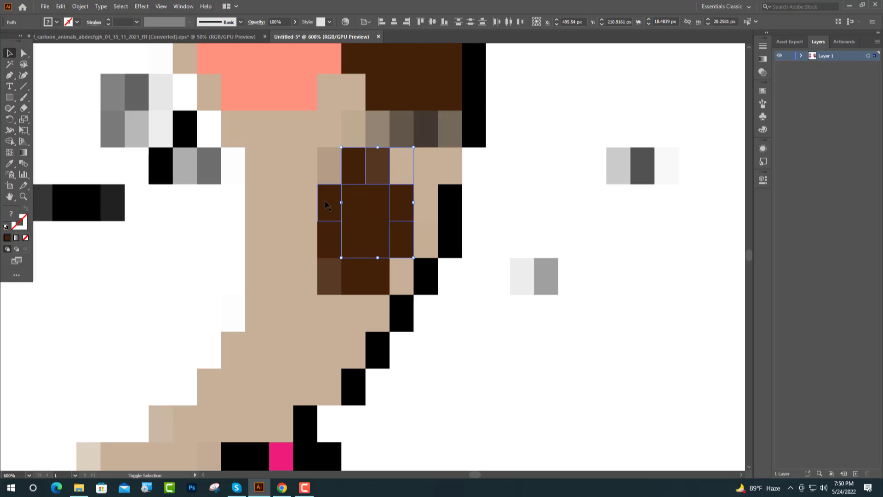
{"action": "left_click", "coordinate": [329, 206], "text": "shift"}
{"action": "left_click", "coordinate": [352, 287], "text": "shift"}
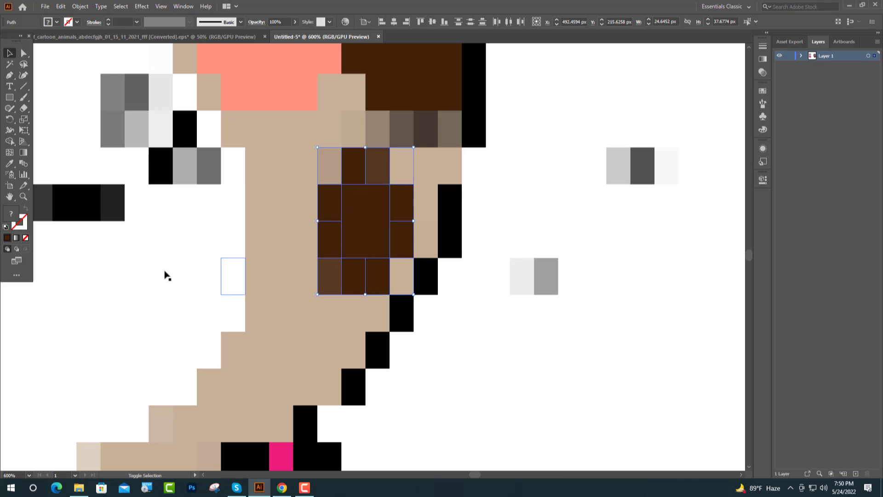
{"action": "left_click", "coordinate": [10, 167]}
{"action": "left_click", "coordinate": [368, 232]}
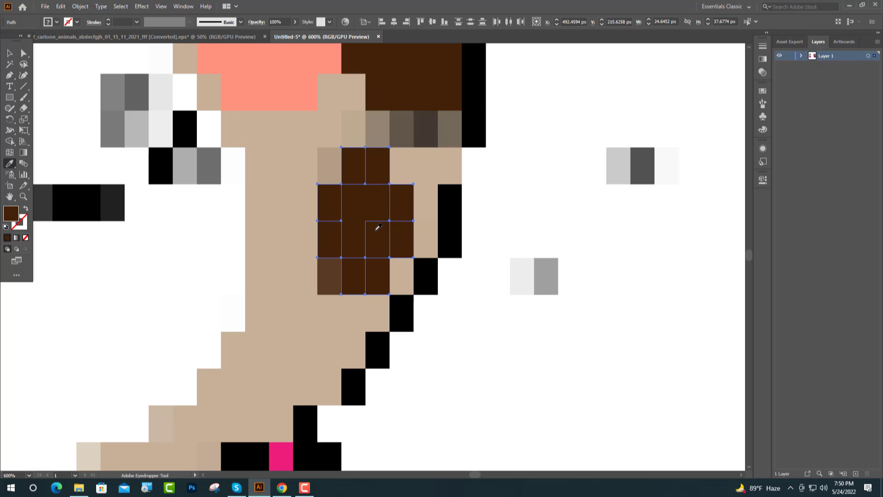
Step: Recolour the uneven edge tiles of the lowest brown spot on the face's left side dark brown to form a rounded spot
{"action": "scroll", "coordinate": [414, 227], "scroll_direction": "down", "scroll_amount": 4}
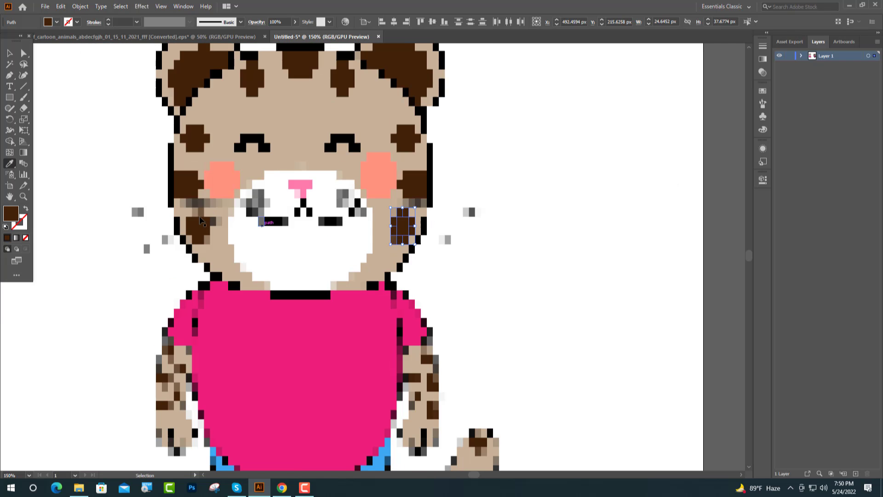
{"action": "left_click", "coordinate": [9, 53]}
{"action": "scroll", "coordinate": [198, 225], "scroll_direction": "up", "scroll_amount": 2}
{"action": "left_click", "coordinate": [86, 240]}
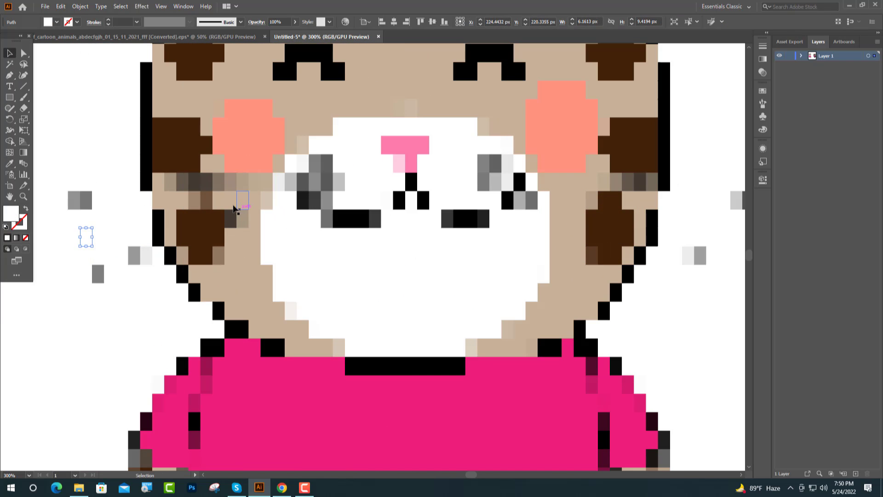
{"action": "left_click", "coordinate": [196, 200]}
{"action": "left_click", "coordinate": [208, 200], "text": "shift"}
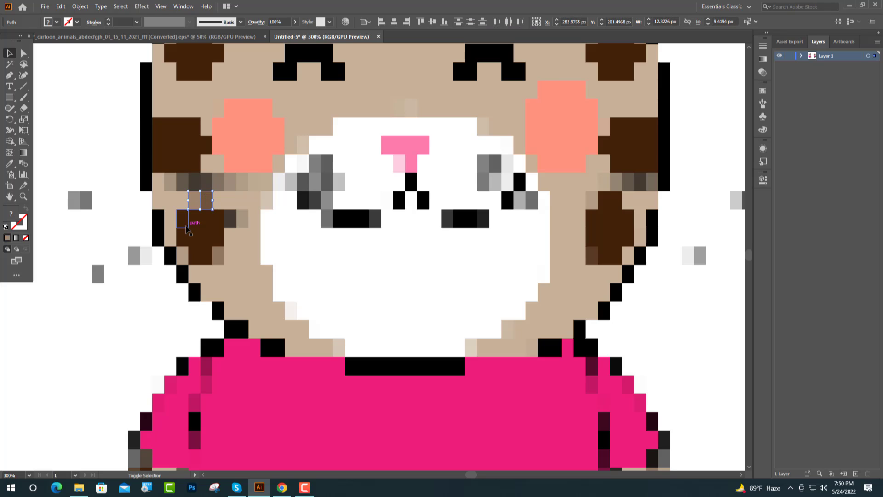
{"action": "left_click", "coordinate": [182, 220], "text": "shift"}
{"action": "left_click", "coordinate": [183, 241], "text": "shift"}
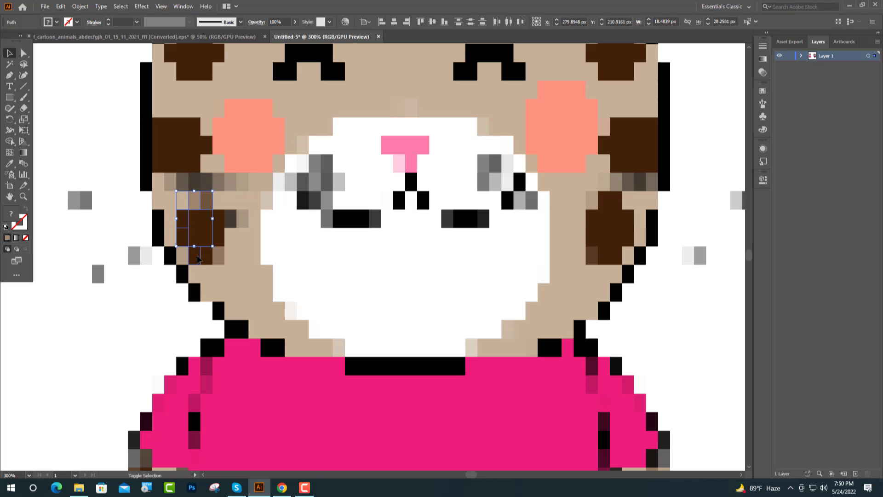
{"action": "left_click", "coordinate": [222, 257], "text": "shift"}
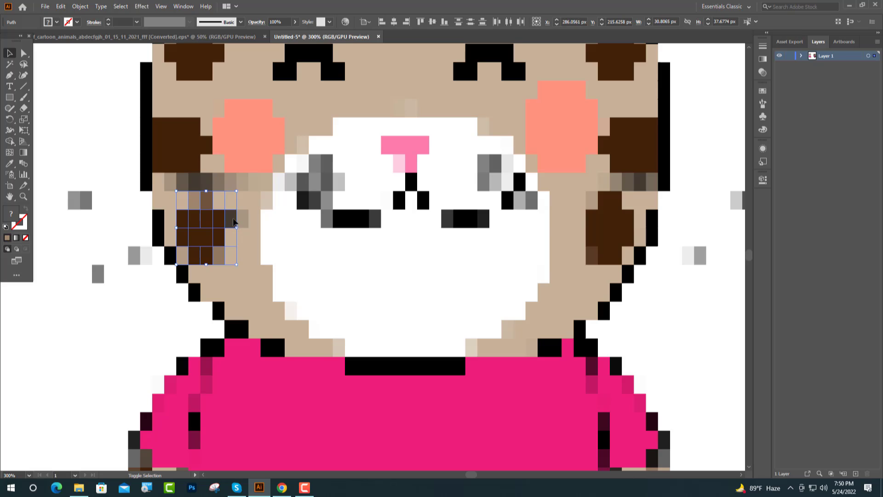
{"action": "left_click", "coordinate": [9, 163]}
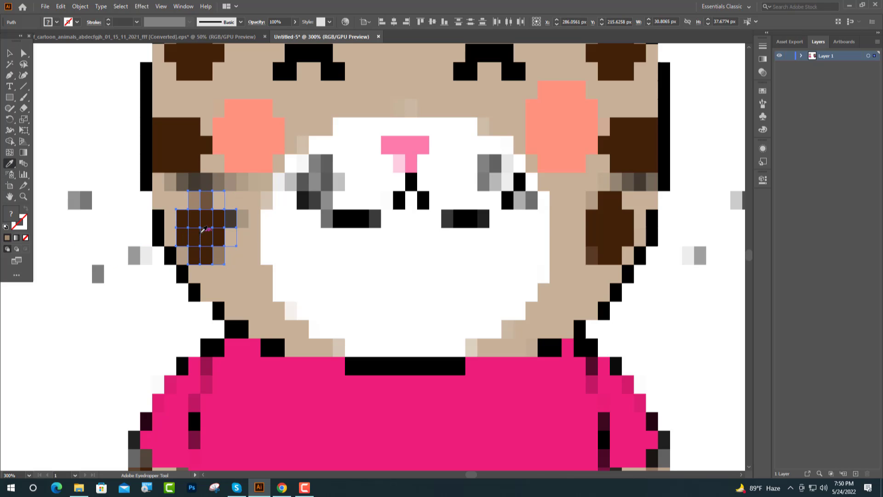
{"action": "left_click", "coordinate": [202, 231]}
{"action": "key", "text": "v"}
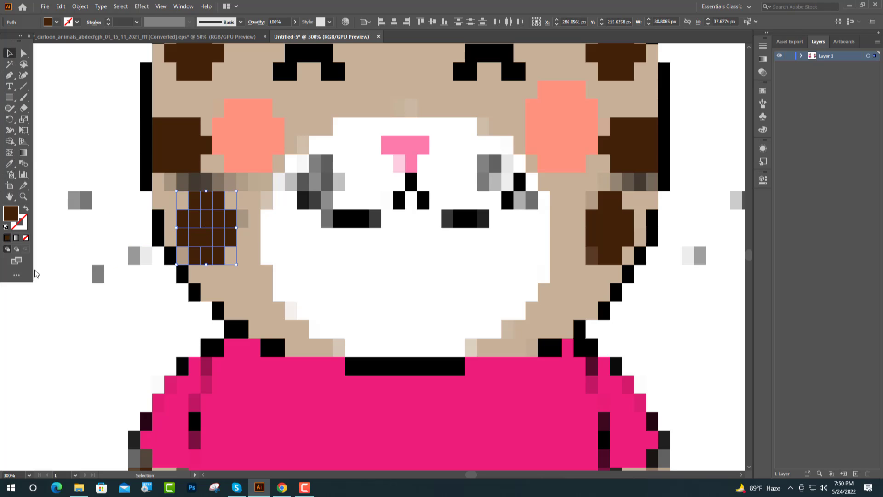
{"action": "left_click", "coordinate": [73, 332]}
Step: Recolour four tiles along the inner edge of the lowest right face spot dark brown to round it off
{"action": "scroll", "coordinate": [110, 306], "scroll_direction": "down", "scroll_amount": 1}
{"action": "scroll", "coordinate": [449, 260], "scroll_direction": "up", "scroll_amount": 1}
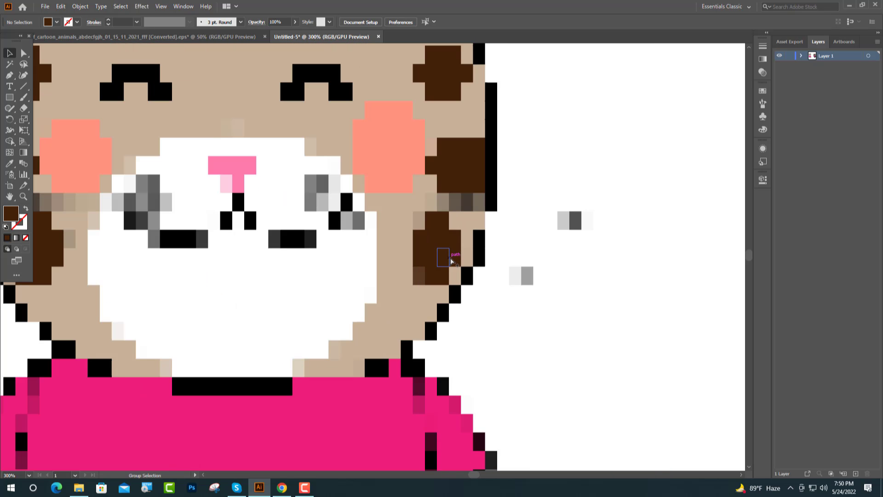
{"action": "scroll", "coordinate": [445, 266], "scroll_direction": "down", "scroll_amount": 2}
{"action": "scroll", "coordinate": [441, 276], "scroll_direction": "up", "scroll_amount": 3}
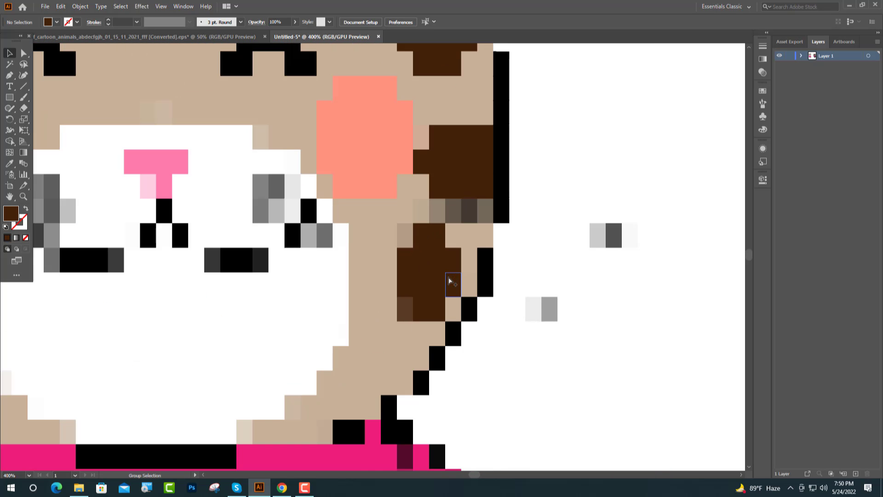
{"action": "left_click", "coordinate": [404, 308]}
{"action": "left_click", "coordinate": [408, 246], "text": "shift"}
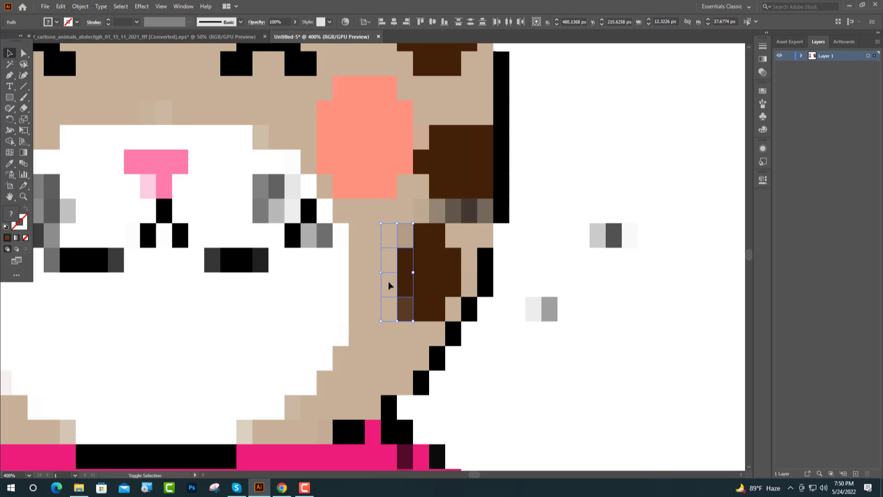
{"action": "left_click", "coordinate": [9, 163]}
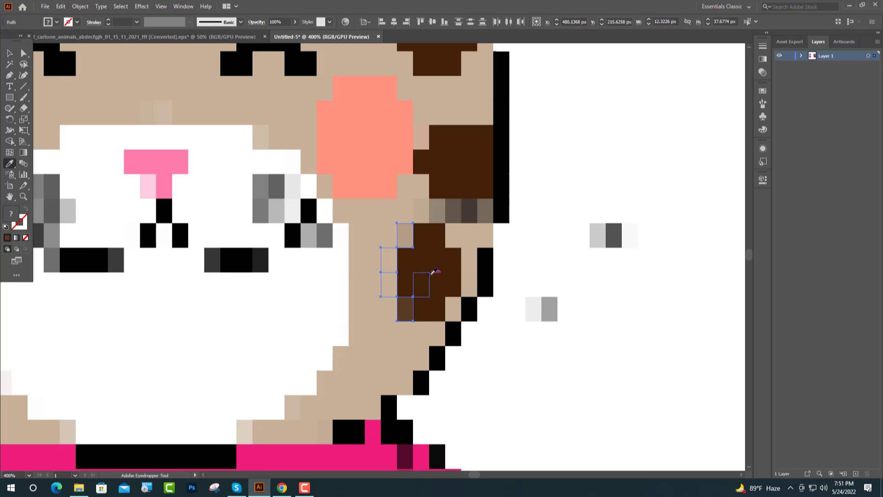
{"action": "left_click", "coordinate": [432, 273]}
{"action": "left_click", "coordinate": [9, 54]}
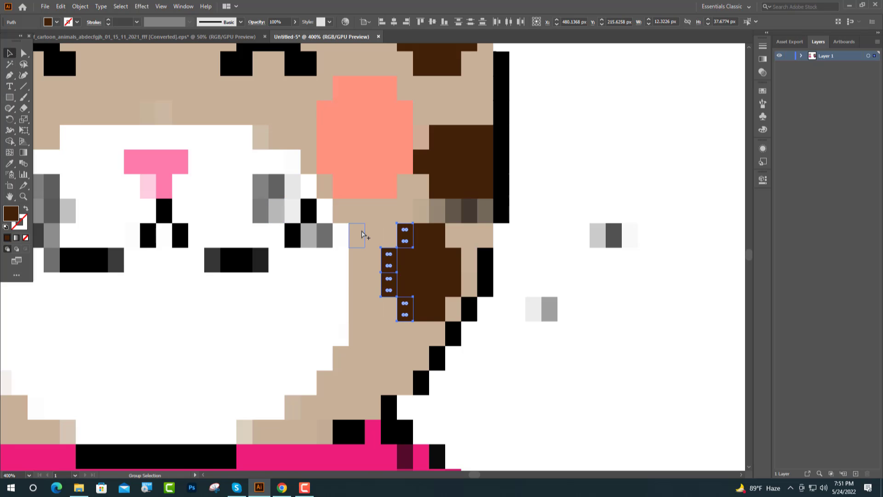
Step: Recolour all six nose tiles, including the pale one, with the nose's pink
{"action": "scroll", "coordinate": [322, 248], "scroll_direction": "up", "scroll_amount": 5}
{"action": "scroll", "coordinate": [322, 248], "scroll_direction": "left", "scroll_amount": 5}
{"action": "left_click", "coordinate": [261, 275]}
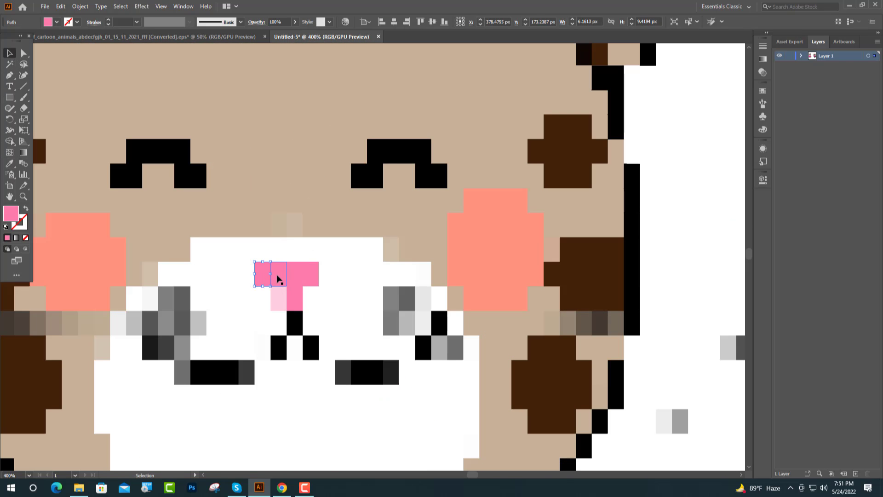
{"action": "left_click", "coordinate": [277, 275]}
{"action": "left_click", "coordinate": [295, 276], "text": "shift"}
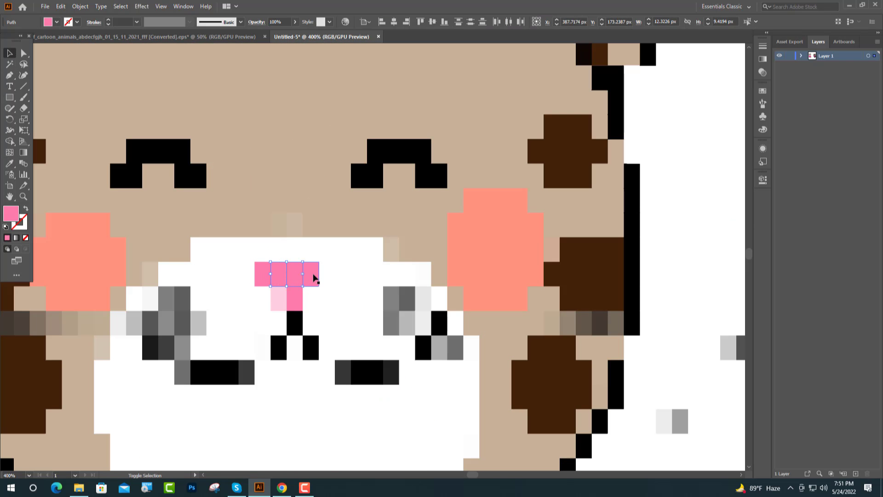
{"action": "left_click", "coordinate": [277, 300], "text": "shift"}
{"action": "key", "text": "i"}
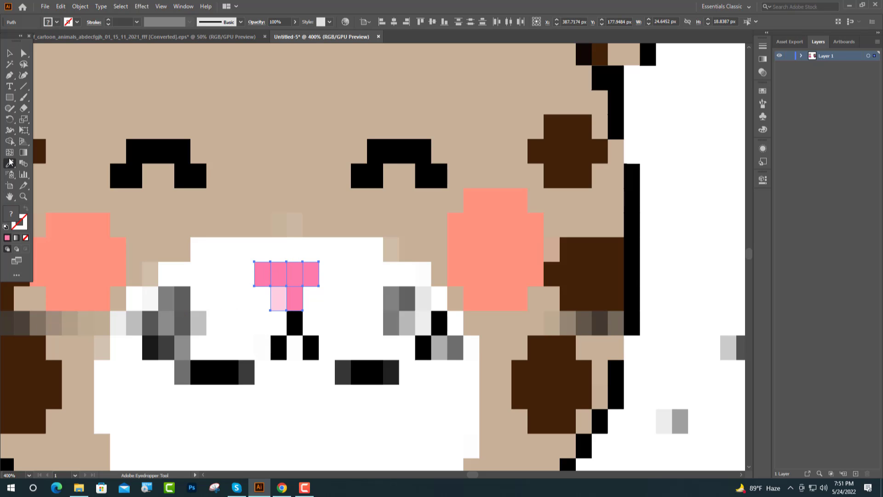
{"action": "left_click", "coordinate": [286, 269]}
{"action": "key", "text": "v"}
{"action": "scroll", "coordinate": [298, 223], "scroll_direction": "down", "scroll_amount": 2}
Step: Recolour the tiles along the mouth line below the nose with the eyes' black to form a continuous, symmetrical smile
{"action": "left_click", "coordinate": [295, 276]}
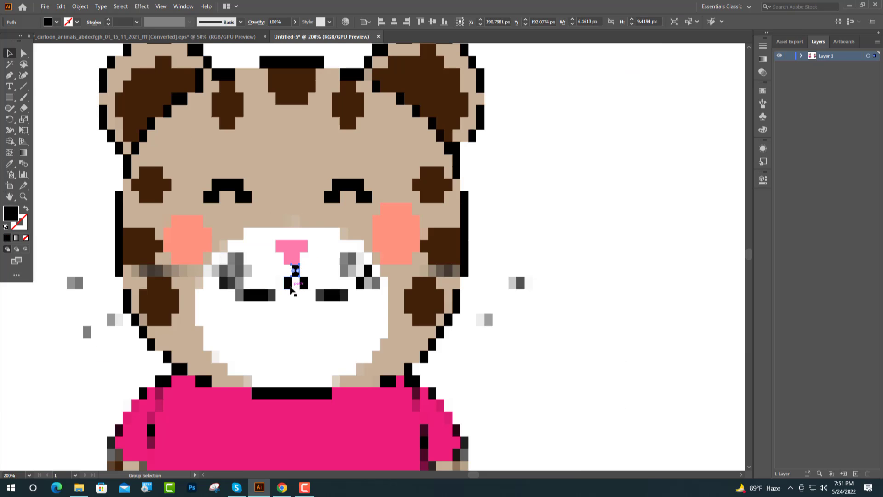
{"action": "scroll", "coordinate": [290, 291], "scroll_direction": "up", "scroll_amount": 2}
{"action": "left_click", "coordinate": [286, 285], "text": "shift"}
{"action": "left_click", "coordinate": [272, 305], "text": "shift"}
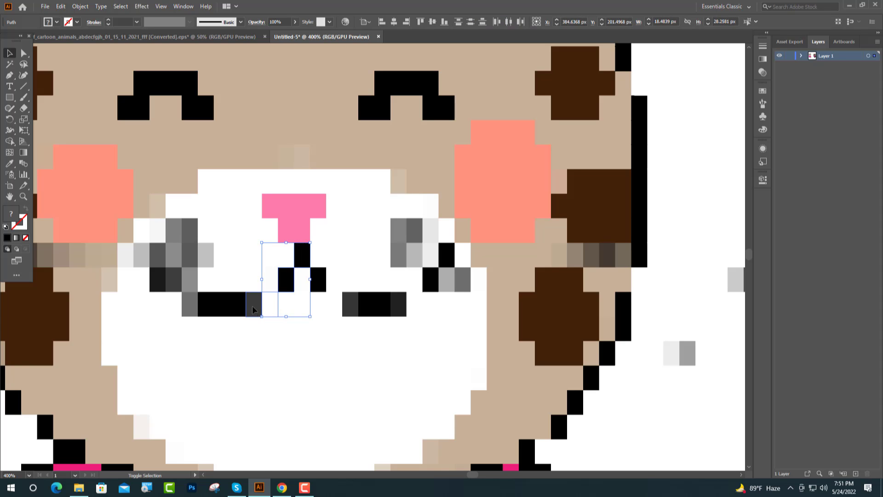
{"action": "left_click", "coordinate": [252, 306], "text": "shift"}
{"action": "left_click", "coordinate": [235, 307], "text": "shift"}
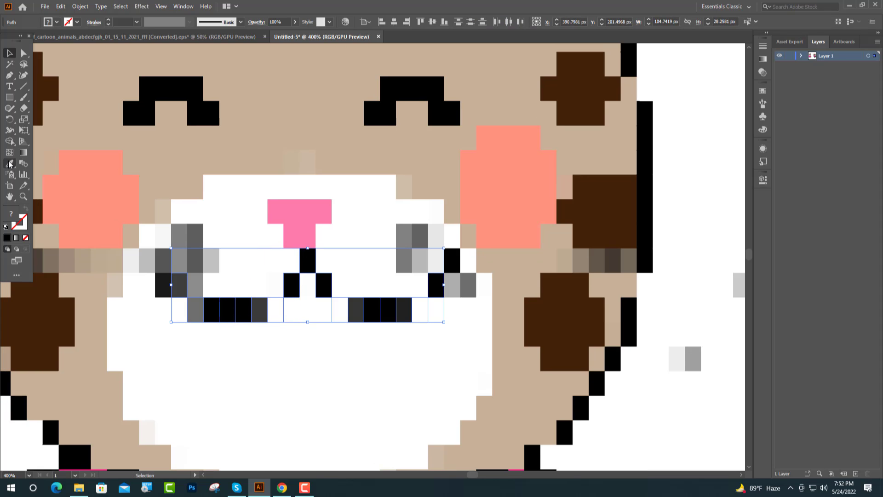
{"action": "left_click", "coordinate": [10, 164]}
{"action": "left_click", "coordinate": [145, 108]}
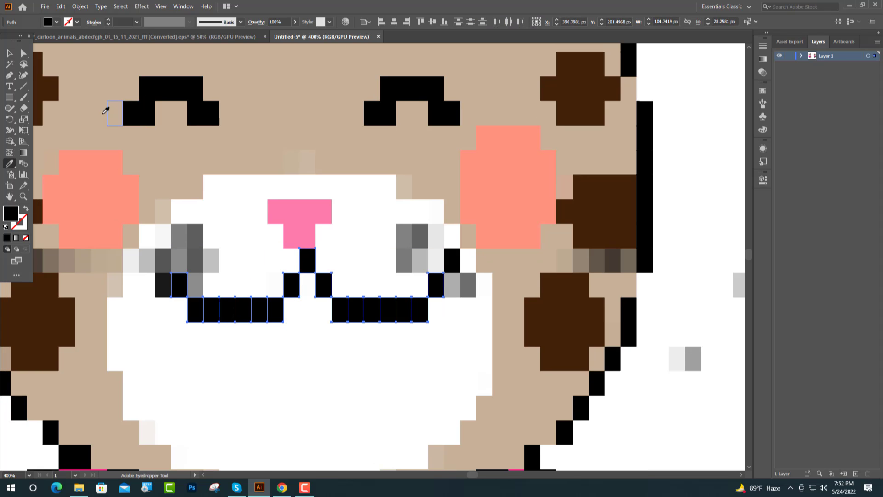
Step: Recolour the stepped row of tiles from the muzzle across the left cheek and past the face outline black as the upper left whisker
{"action": "key", "text": "v"}
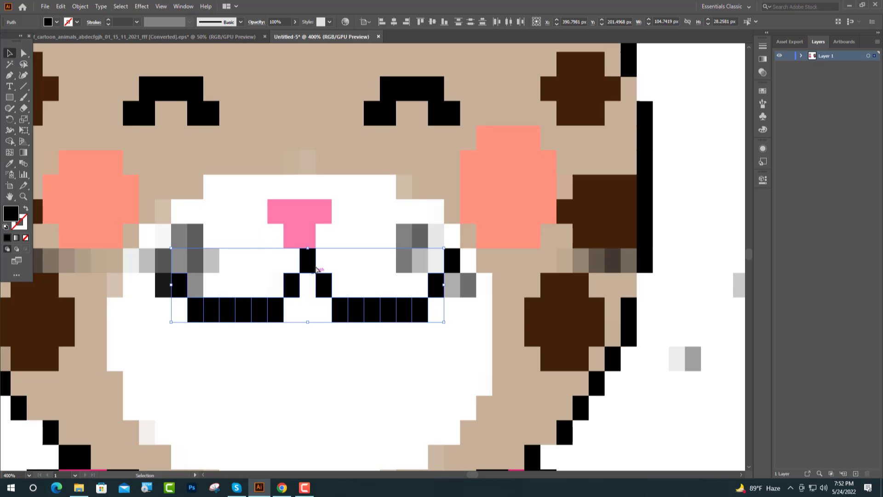
{"action": "key", "text": "ctrl+1"}
{"action": "left_click", "coordinate": [22, 373]}
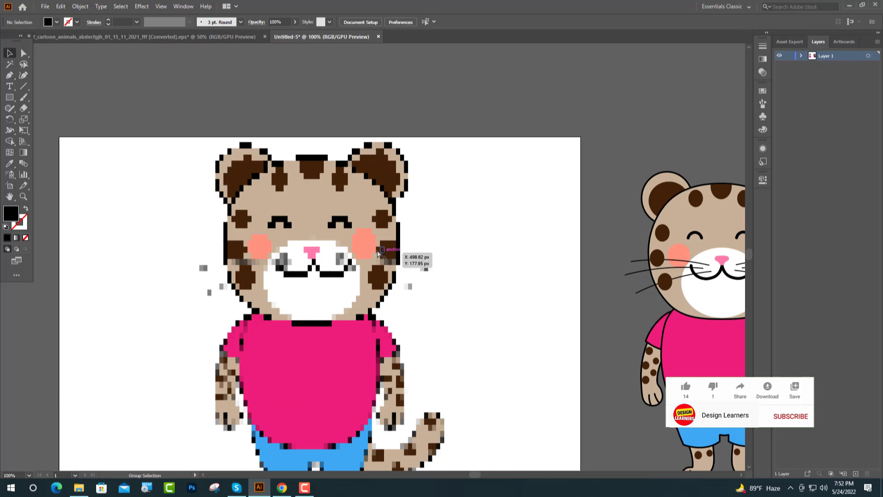
{"action": "scroll", "coordinate": [242, 268], "scroll_direction": "up", "scroll_amount": 2}
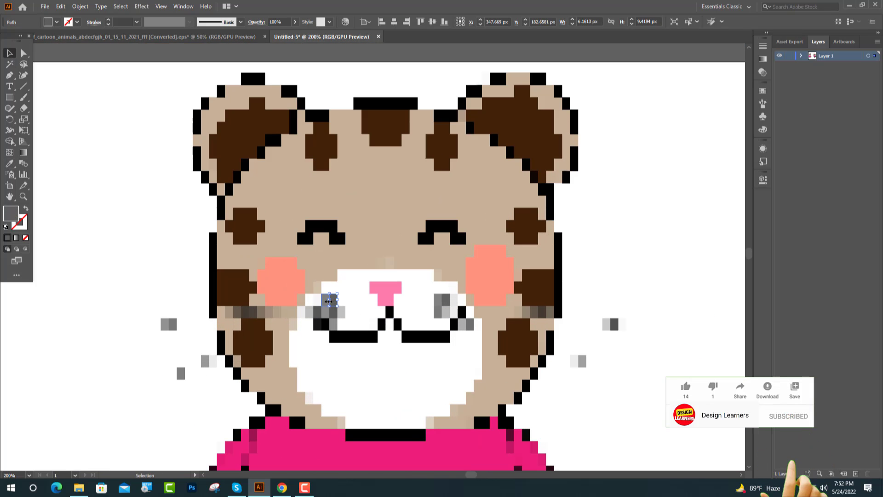
{"action": "left_click", "coordinate": [332, 302]}
{"action": "scroll", "coordinate": [330, 304], "scroll_direction": "up", "scroll_amount": 1}
{"action": "left_click", "coordinate": [299, 303], "text": "shift"}
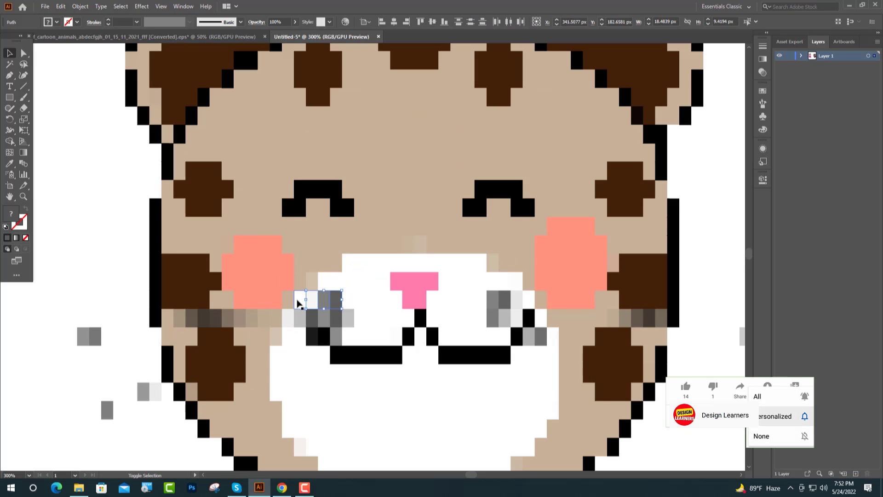
{"action": "left_click", "coordinate": [286, 301], "text": "shift"}
{"action": "left_click", "coordinate": [277, 284], "text": "shift"}
{"action": "left_click", "coordinate": [262, 282], "text": "shift"}
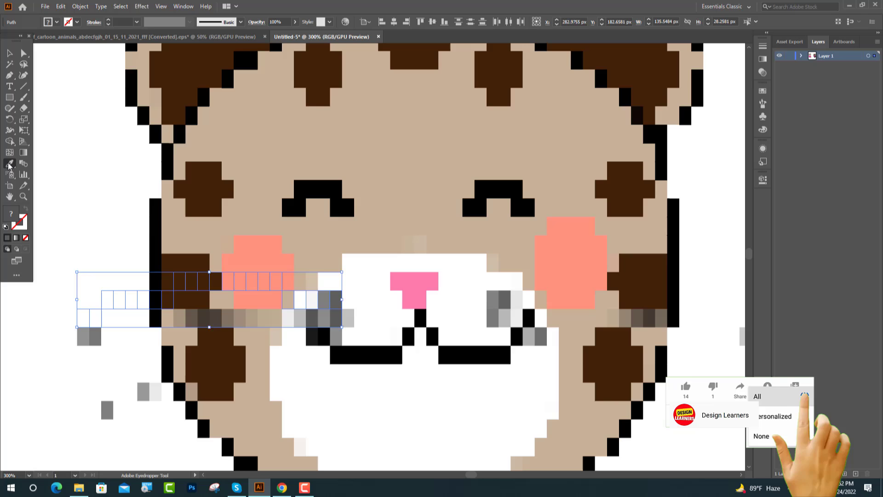
{"action": "left_click", "coordinate": [9, 164]}
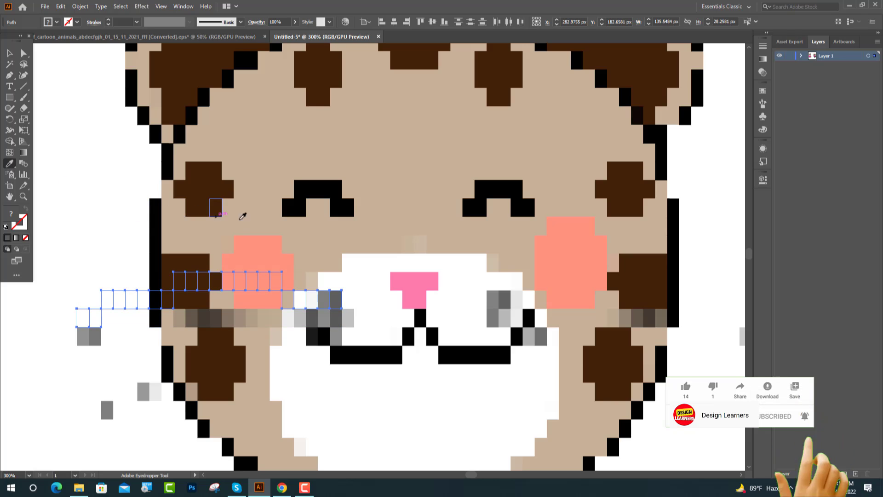
{"action": "left_click", "coordinate": [292, 206]}
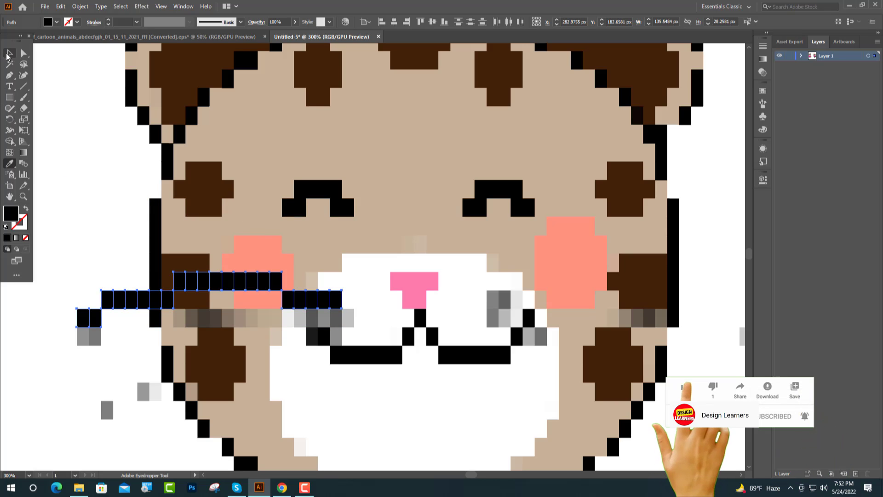
{"action": "left_click", "coordinate": [9, 53]}
{"action": "key", "text": "ctrl+shift+a"}
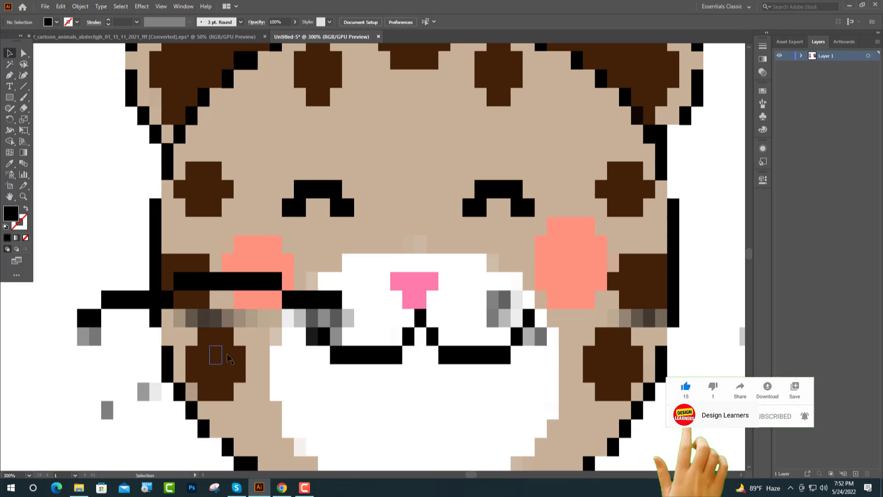
Step: Recolour a second stepped row of tiles below the upper left whisker black to form the middle left whisker
{"action": "left_click", "coordinate": [341, 320]}
{"action": "left_click", "coordinate": [324, 318], "text": "shift"}
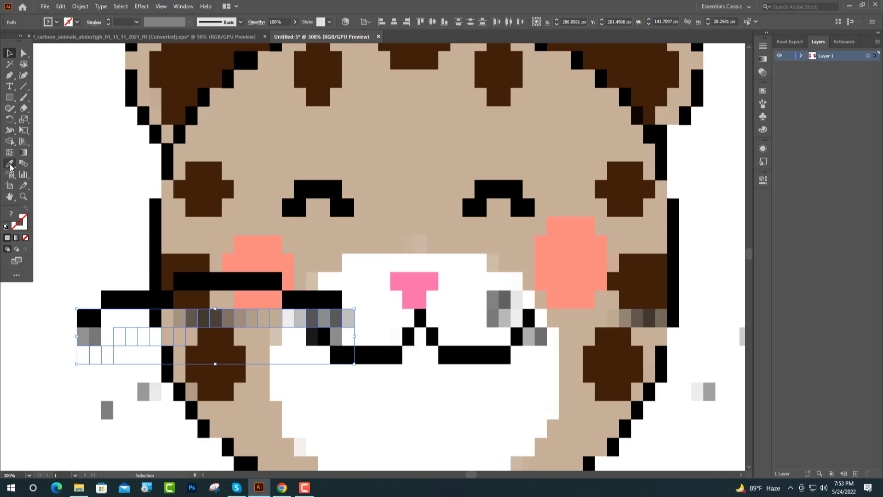
{"action": "left_click", "coordinate": [10, 164]}
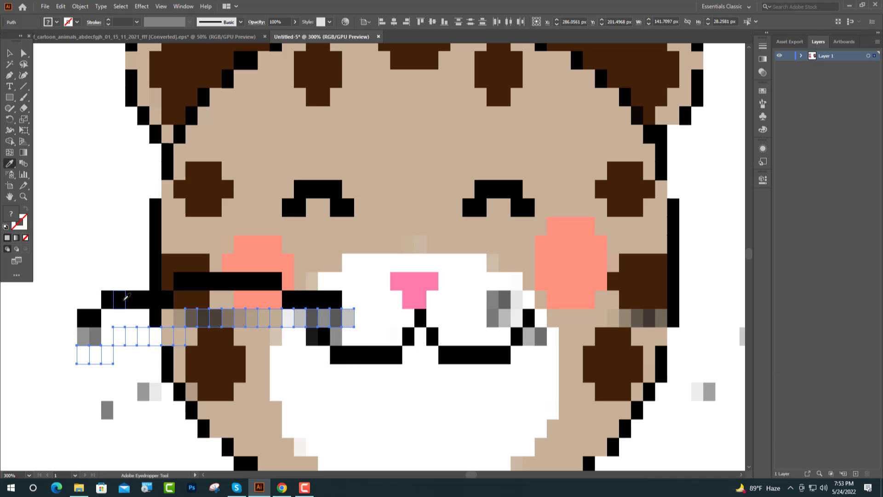
{"action": "left_click", "coordinate": [123, 299]}
{"action": "left_click", "coordinate": [9, 53]}
{"action": "left_click", "coordinate": [276, 336]}
{"action": "key", "text": "Delete"}
Step: Recolour the descending tiles from the mouth's left corner across the lowest brown spot and past the face black as the lowest left whisker
{"action": "left_click", "coordinate": [335, 336]}
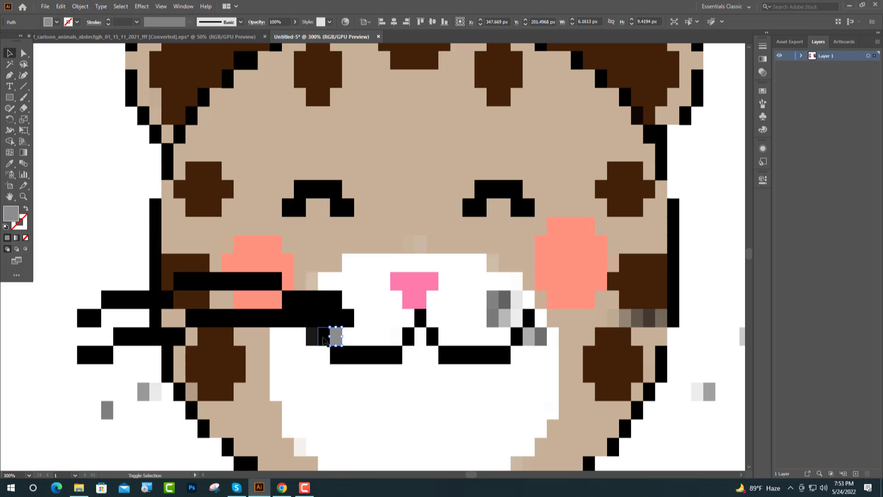
{"action": "left_click", "coordinate": [316, 338], "text": "shift"}
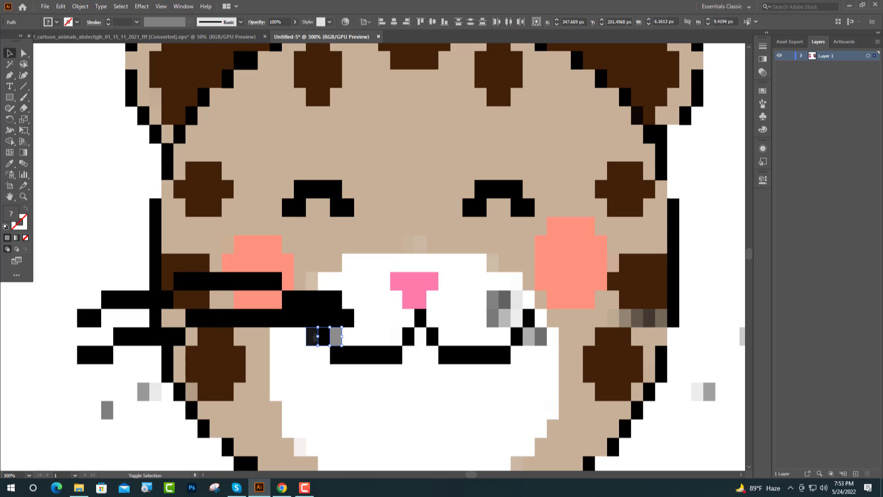
{"action": "left_click", "coordinate": [288, 336], "text": "shift"}
{"action": "left_click", "coordinate": [9, 163]}
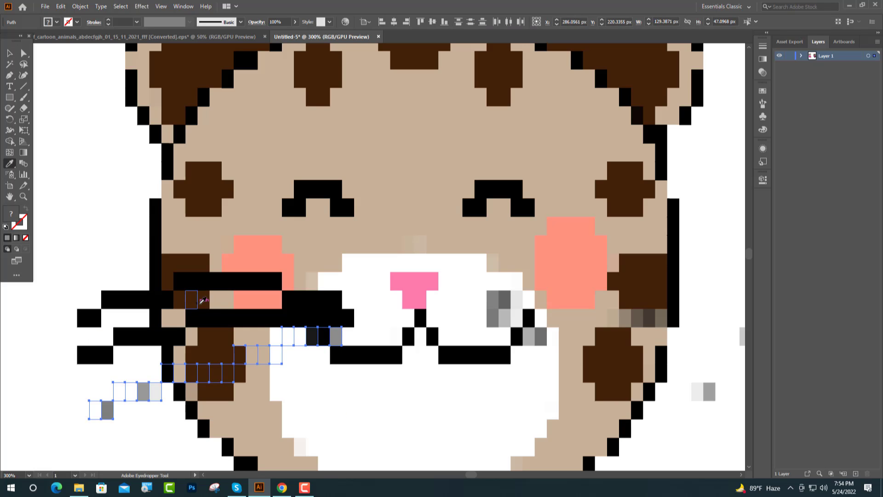
{"action": "left_click", "coordinate": [223, 318]}
{"action": "left_click", "coordinate": [10, 53]}
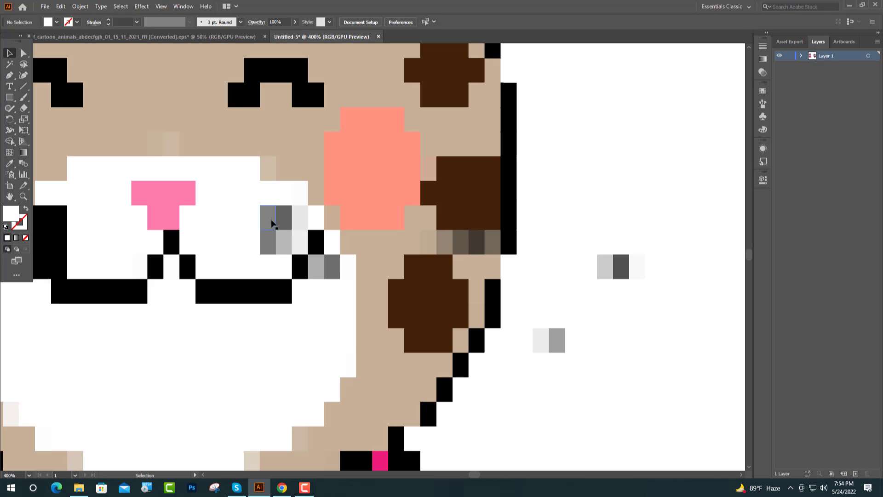
Step: Recolour the stepped row of tiles from the muzzle across the right cheek and past the face outline with the eyes' black as the upper right whisker
{"action": "left_click", "coordinate": [271, 225]}
{"action": "left_click", "coordinate": [284, 222], "text": "shift"}
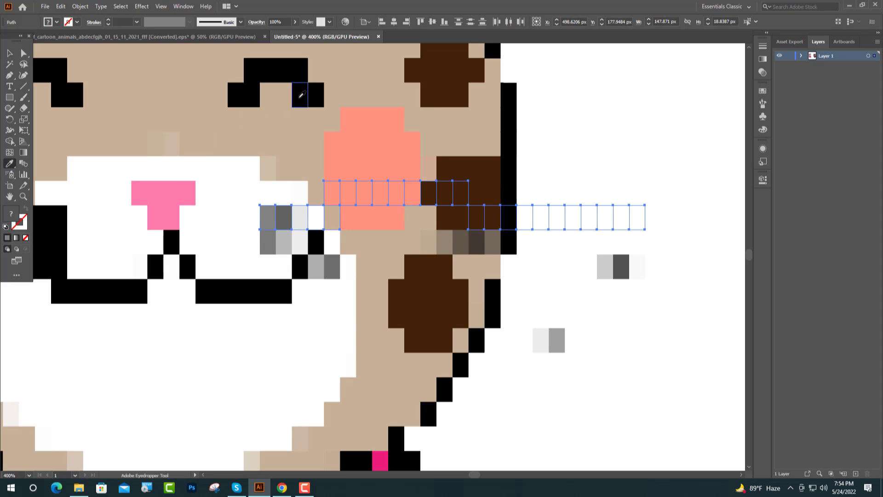
{"action": "left_click", "coordinate": [311, 95]}
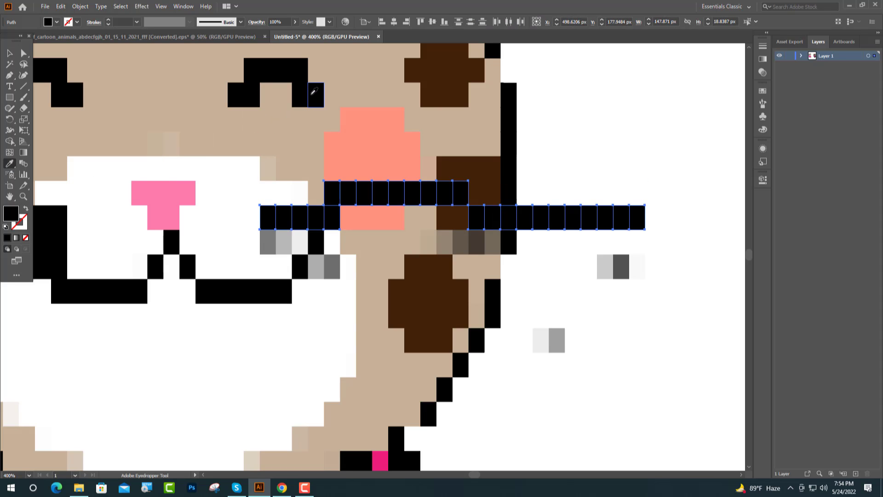
{"action": "left_click", "coordinate": [8, 54]}
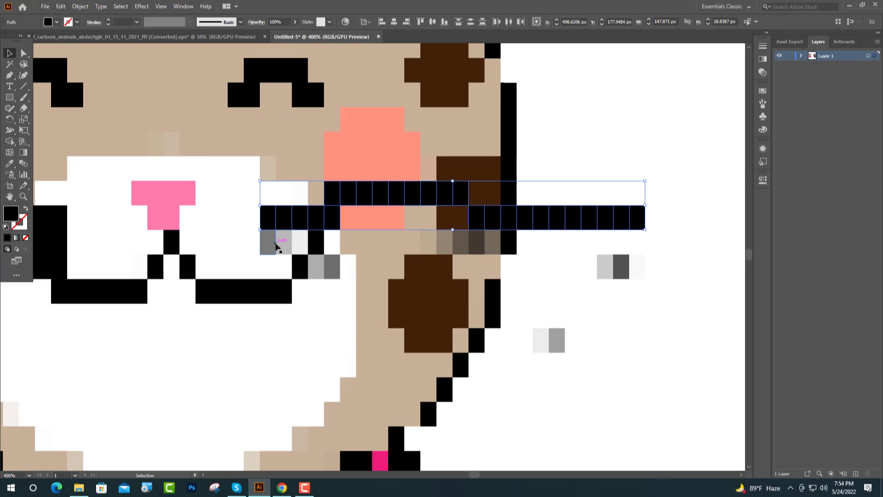
Step: Recolour the stepped row of tiles below the upper right whisker with the eyes' black to form the middle right whisker
{"action": "left_click", "coordinate": [273, 242]}
{"action": "left_click", "coordinate": [287, 247], "text": "shift"}
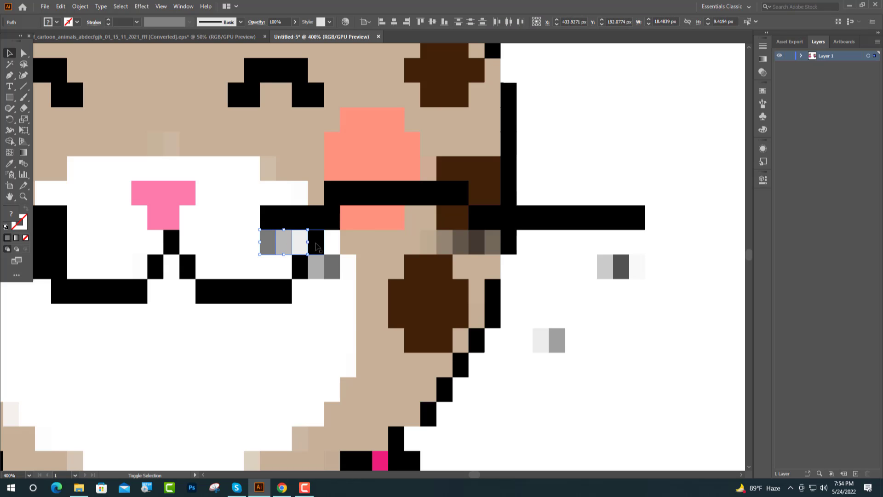
{"action": "left_click", "coordinate": [317, 247], "text": "shift"}
{"action": "left_click", "coordinate": [10, 164]}
{"action": "left_click", "coordinate": [65, 92]}
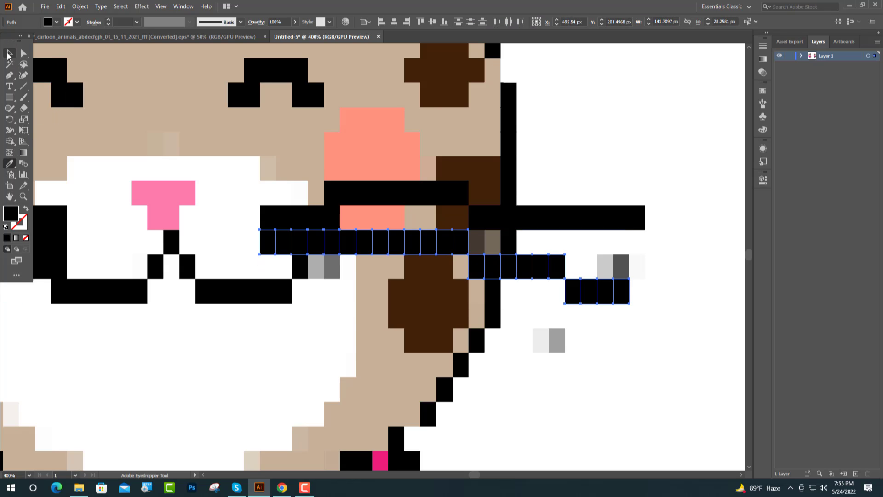
{"action": "left_click", "coordinate": [8, 54]}
{"action": "left_click", "coordinate": [640, 271]}
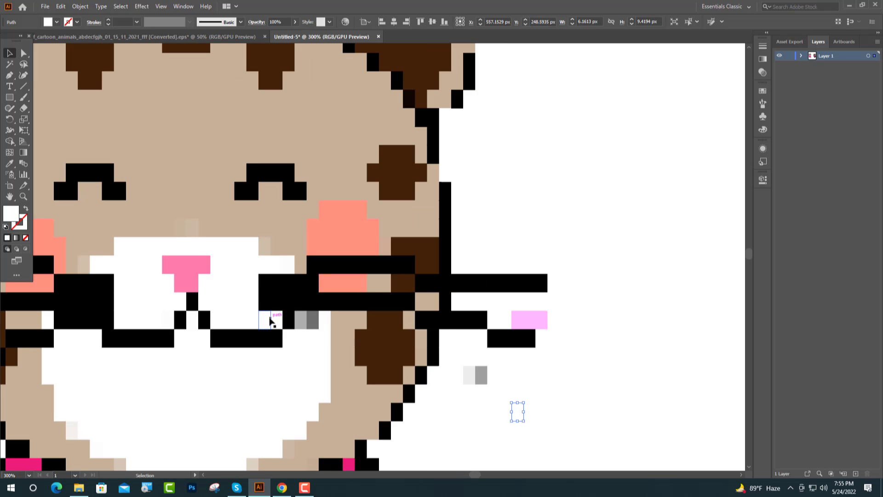
Step: Recolour the descending tiles from the mouth's right corner across the lowest spot and past the face black as the lowest right whisker
{"action": "left_click", "coordinate": [270, 321]}
{"action": "left_click", "coordinate": [289, 323], "text": "shift"}
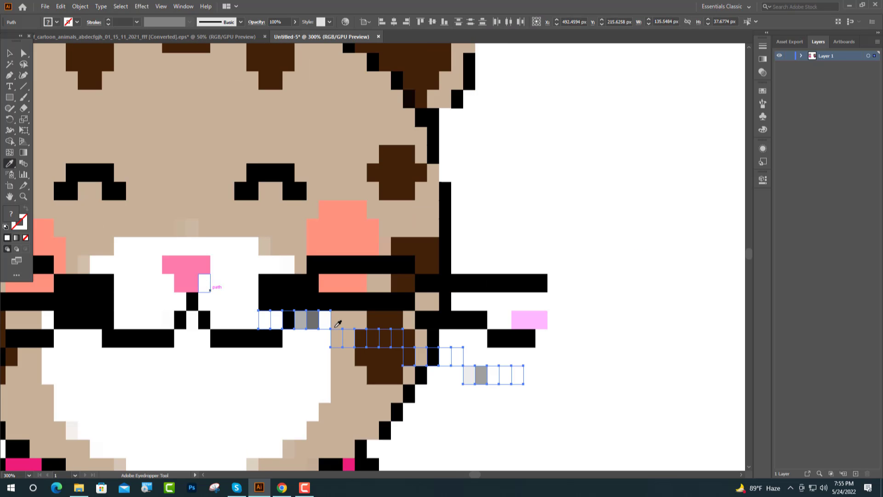
{"action": "left_click", "coordinate": [466, 321]}
{"action": "left_click", "coordinate": [9, 52]}
{"action": "left_click", "coordinate": [611, 320]}
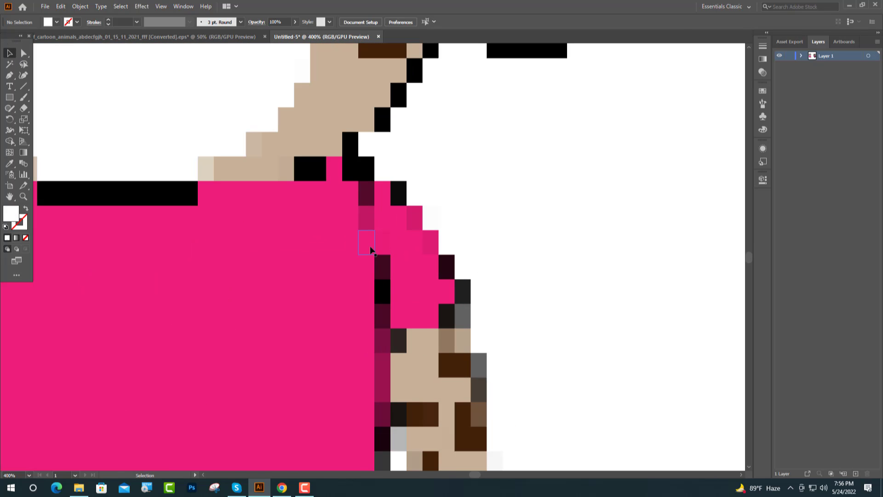
Step: Recolour the blurry edge tiles around the right sleeve, arm and fingers black to form a clean outline
{"action": "left_click", "coordinate": [372, 218], "text": "shift"}
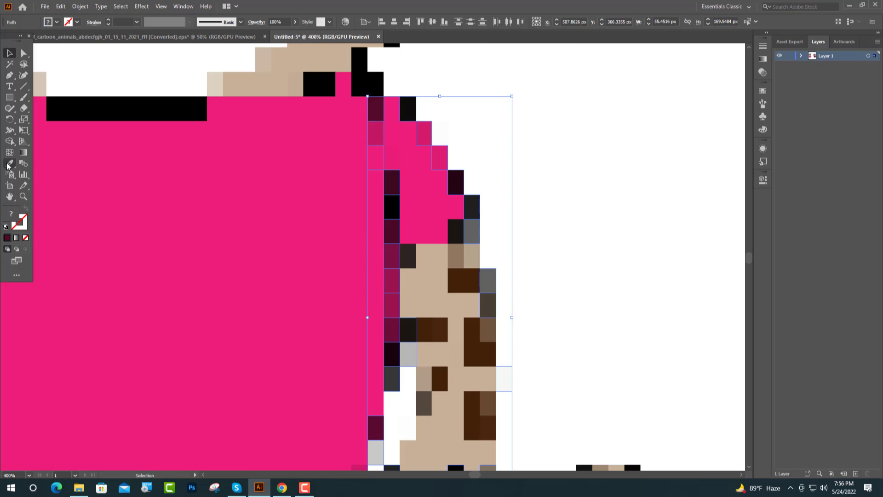
{"action": "left_click", "coordinate": [10, 163]}
{"action": "left_click", "coordinate": [378, 78]}
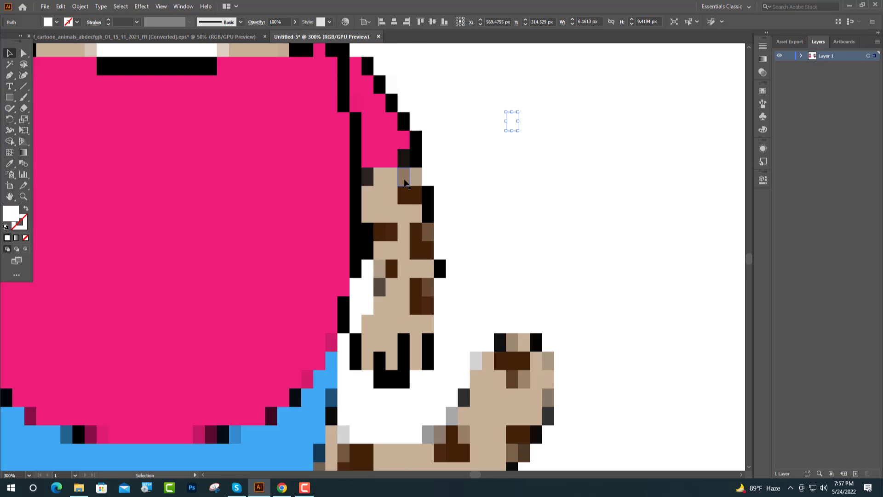
Step: Recolour the two-by-two tile block just below the right sleeve's outer edge dark brown to form a square spot
{"action": "left_click", "coordinate": [404, 182]}
{"action": "left_click", "coordinate": [407, 195], "text": "shift"}
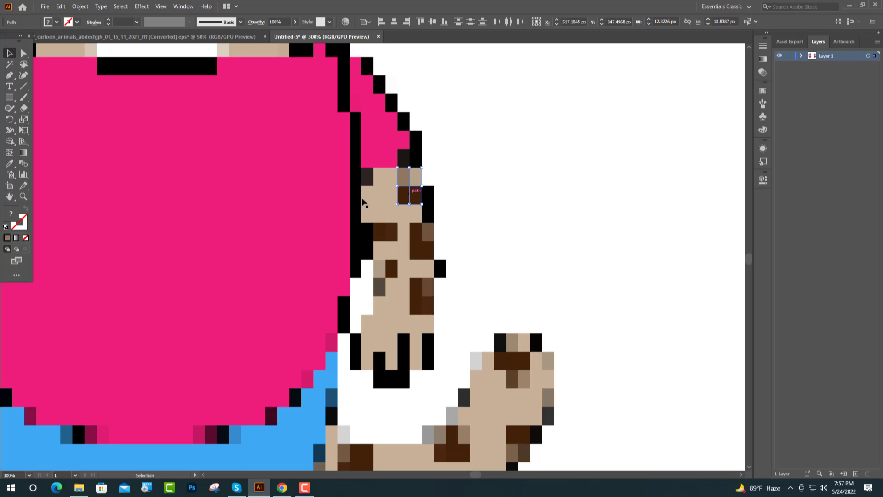
{"action": "left_click", "coordinate": [10, 165]}
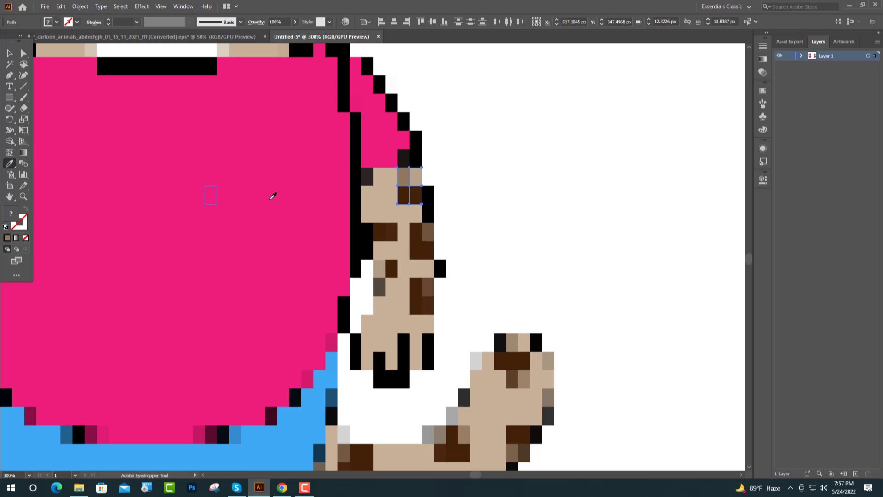
{"action": "left_click", "coordinate": [409, 191]}
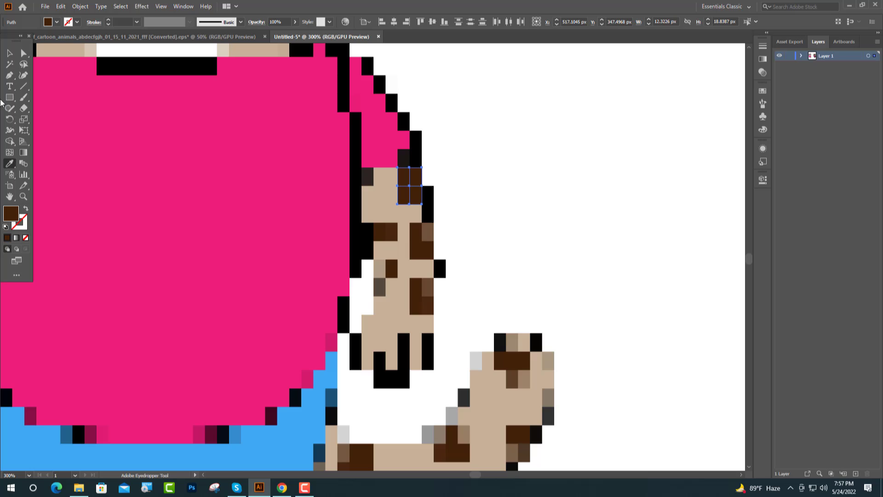
{"action": "left_click", "coordinate": [10, 52]}
{"action": "left_click", "coordinate": [479, 244]}
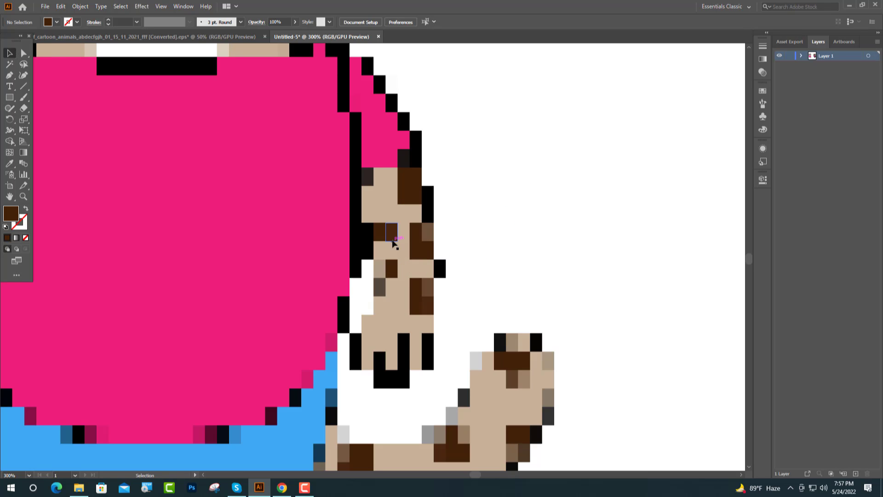
Step: Recolour a two-by-two tile block on the inner side of the right upper arm dark brown as a spot
{"action": "left_click", "coordinate": [393, 236]}
{"action": "key", "text": "i"}
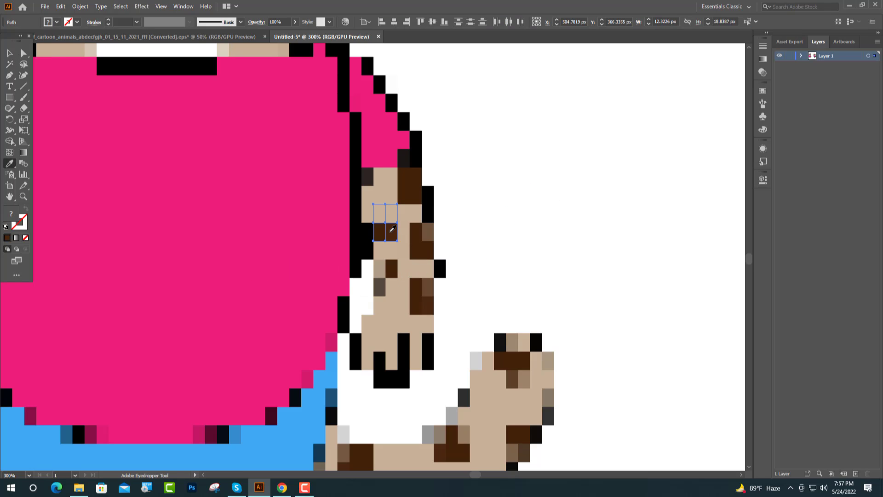
{"action": "left_click", "coordinate": [390, 234]}
{"action": "left_click", "coordinate": [8, 53]}
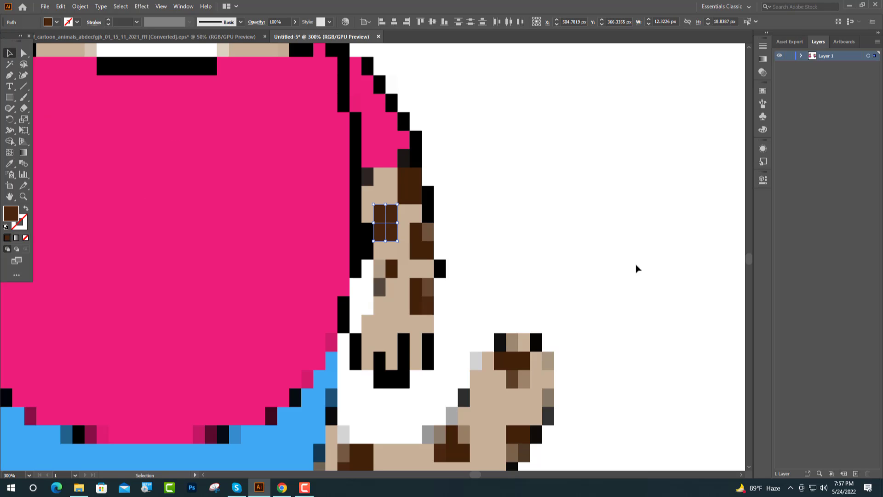
{"action": "left_click", "coordinate": [471, 255]}
Step: Recolour the uneven tiles of the right arm's remaining outer and lower inner spots dark brown
{"action": "left_click", "coordinate": [426, 234]}
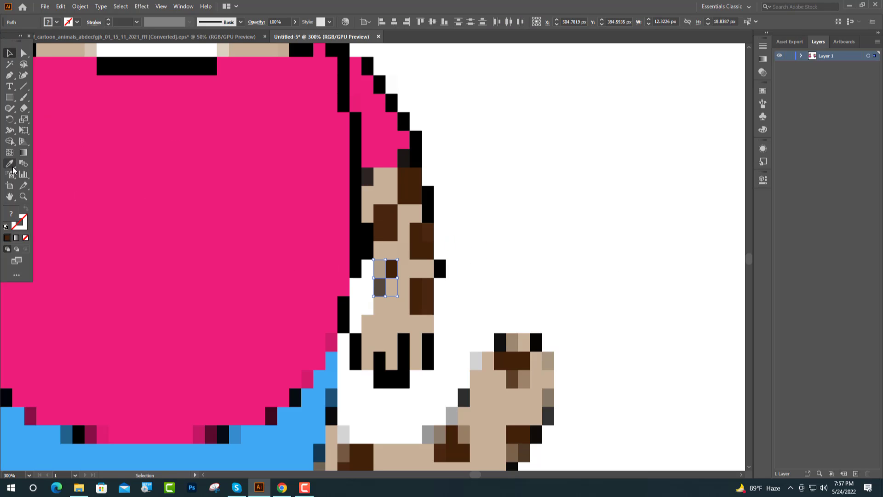
{"action": "left_click", "coordinate": [11, 165]}
{"action": "left_click", "coordinate": [420, 242]}
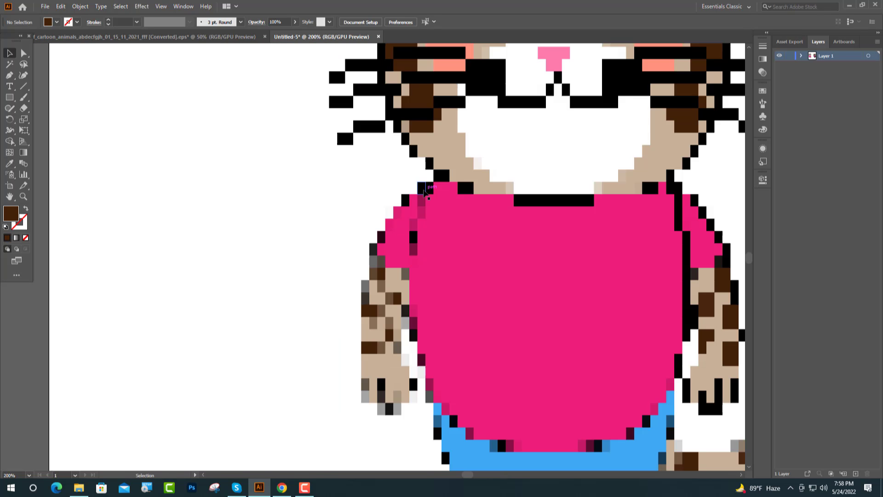
Step: Recolour the edge tiles around the left sleeve, arm and fingers with the whiskers' black to form an outline
{"action": "left_click", "coordinate": [423, 190]}
{"action": "left_click", "coordinate": [404, 203], "text": "shift"}
{"action": "left_click", "coordinate": [396, 214], "text": "shift"}
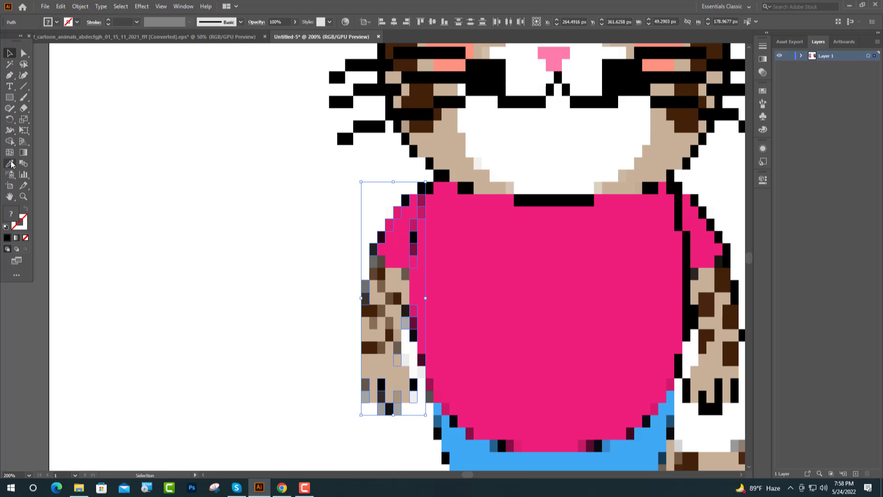
{"action": "key", "text": "i"}
{"action": "left_click", "coordinate": [372, 122]}
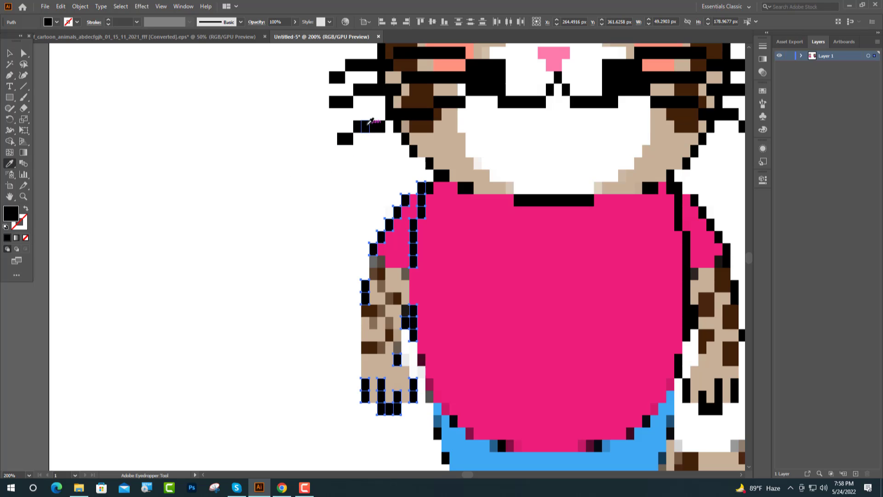
{"action": "left_click", "coordinate": [10, 54]}
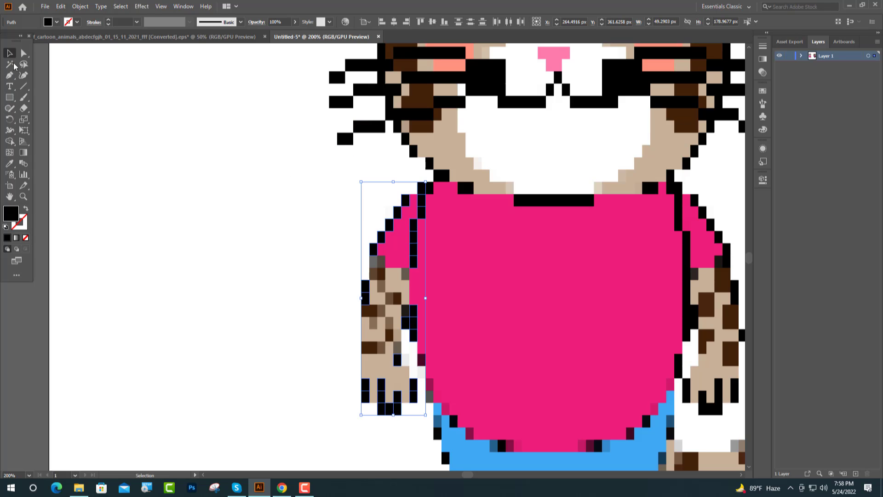
Step: Recolour the grey tiles at the left sleeve's lower outer corner and the top inner edge of the left arm black
{"action": "left_click", "coordinate": [166, 241]}
{"action": "left_click", "coordinate": [9, 163]}
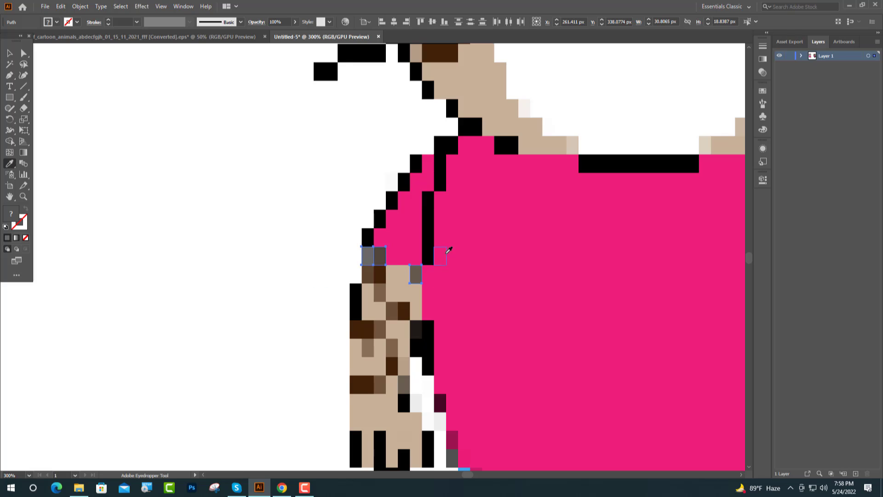
{"action": "left_click", "coordinate": [428, 252]}
{"action": "left_click", "coordinate": [10, 53]}
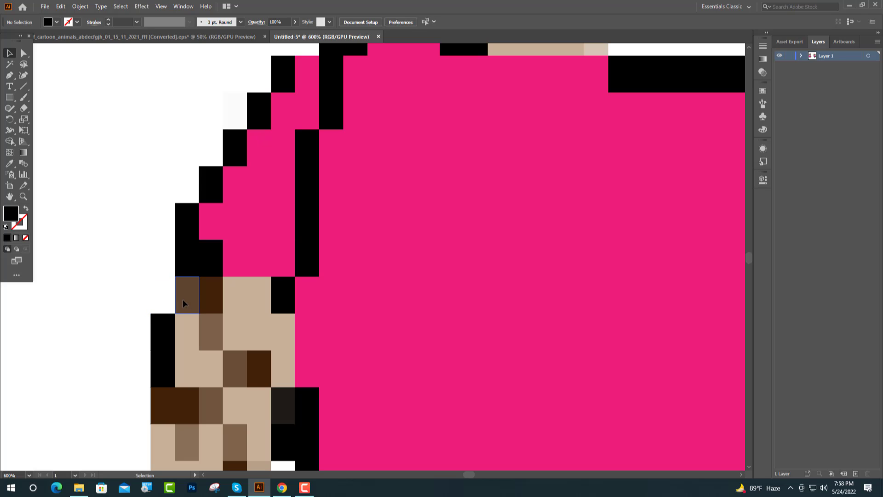
Step: Recolour the two-by-two tile block just below the left sleeve's outer edge dark brown to form a square spot
{"action": "left_click", "coordinate": [183, 299]}
{"action": "left_click", "coordinate": [187, 328], "text": "shift"}
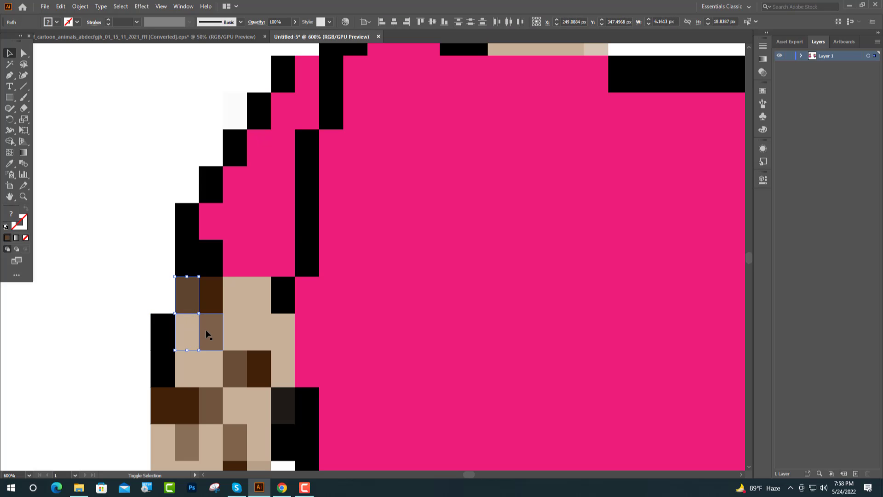
{"action": "left_click", "coordinate": [10, 166]}
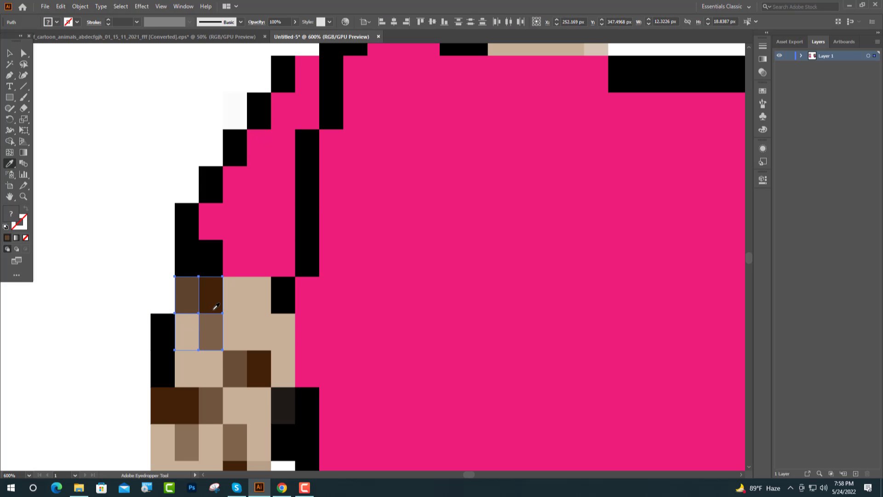
{"action": "left_click", "coordinate": [215, 307]}
{"action": "left_click", "coordinate": [10, 54]}
Step: Recolour the uneven tiles on the inner side of the left upper arm dark brown to enlarge the spot
{"action": "left_click", "coordinate": [115, 123]}
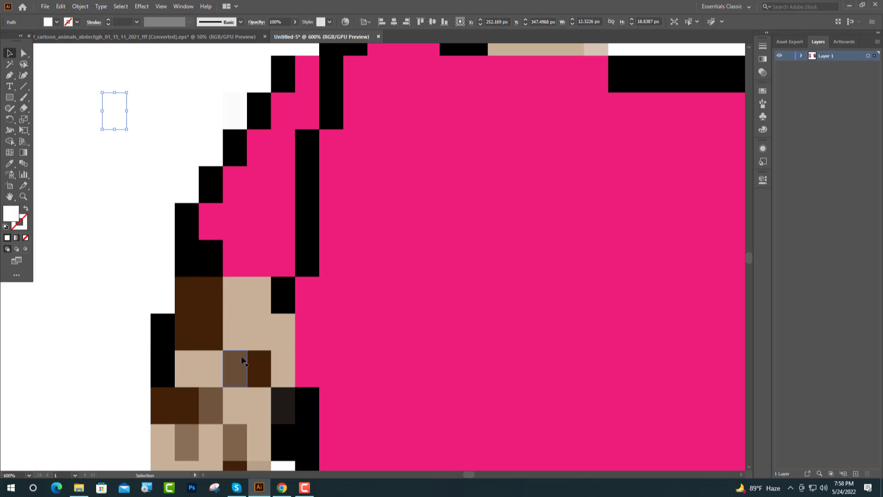
{"action": "scroll", "coordinate": [251, 363], "scroll_direction": "down", "scroll_amount": 4}
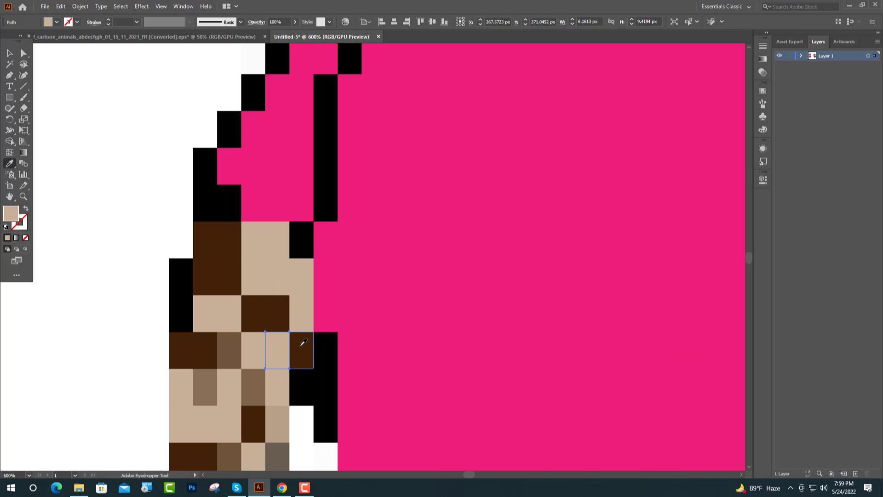
{"action": "left_click", "coordinate": [302, 343]}
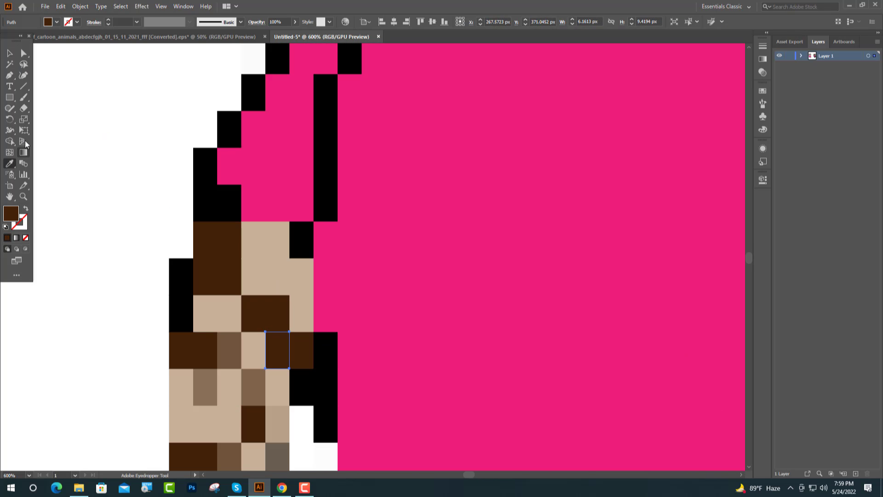
{"action": "left_click", "coordinate": [10, 54]}
{"action": "left_click", "coordinate": [69, 95]}
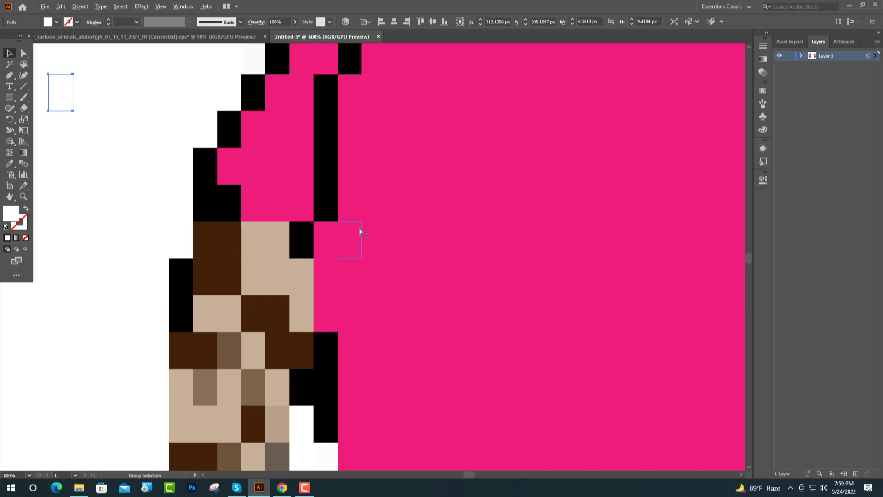
Step: Recolour the surplus dark brown tile at the left arm's inner edge with the beige skin colour
{"action": "scroll", "coordinate": [360, 230], "scroll_direction": "down", "scroll_amount": 3}
{"action": "scroll", "coordinate": [361, 297], "scroll_direction": "up", "scroll_amount": 1}
{"action": "scroll", "coordinate": [349, 304], "scroll_direction": "up", "scroll_amount": 2}
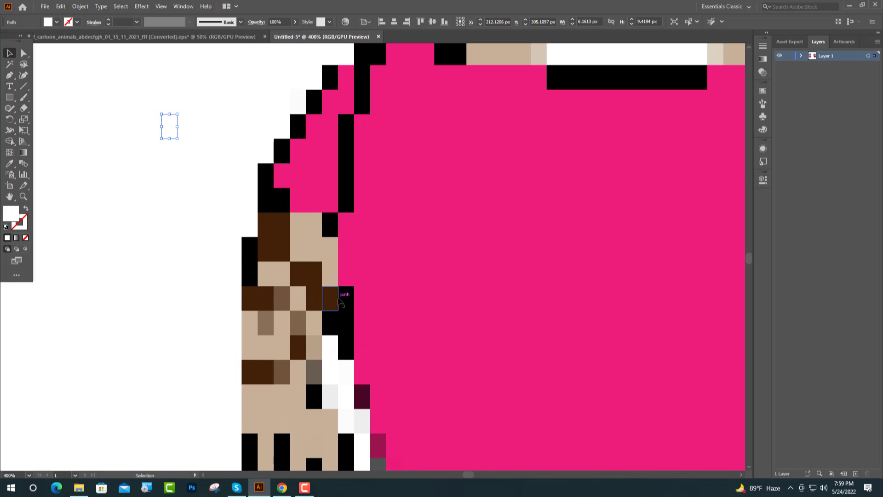
{"action": "left_click", "coordinate": [329, 298]}
{"action": "left_click", "coordinate": [9, 165]}
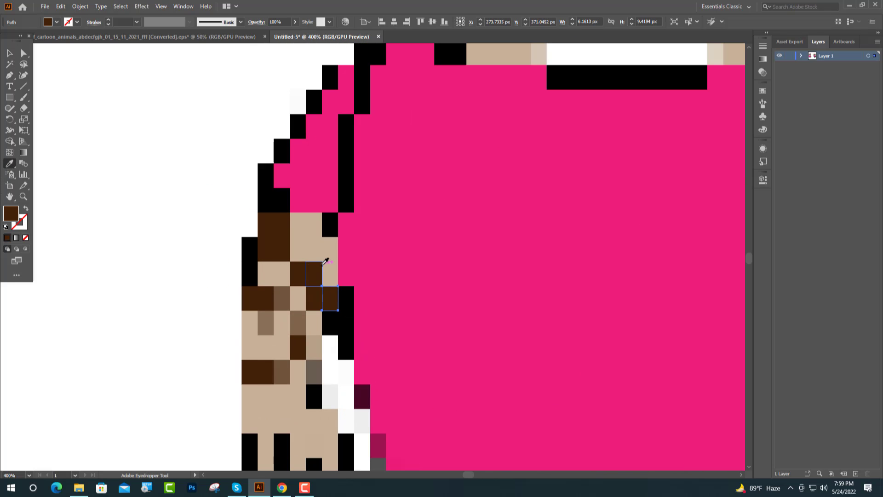
{"action": "left_click", "coordinate": [297, 250]}
{"action": "left_click", "coordinate": [9, 53]}
{"action": "left_click", "coordinate": [103, 126]}
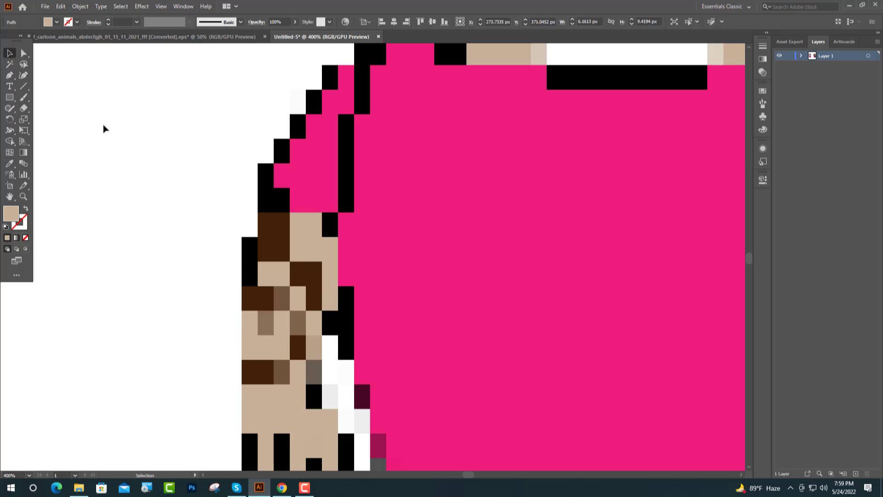
Step: Recolour the uneven tiles of the left arm's middle outer spot and lower inner spot dark brown
{"action": "scroll", "coordinate": [276, 325], "scroll_direction": "up", "scroll_amount": 1}
{"action": "left_click_drag", "start_coordinate": [284, 320], "coordinate": [241, 285]}
{"action": "left_click", "coordinate": [8, 165]}
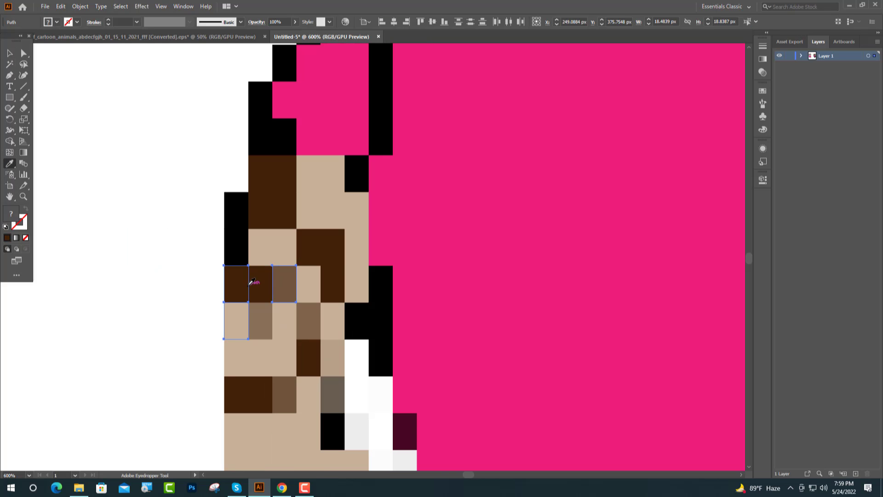
{"action": "left_click", "coordinate": [270, 203]}
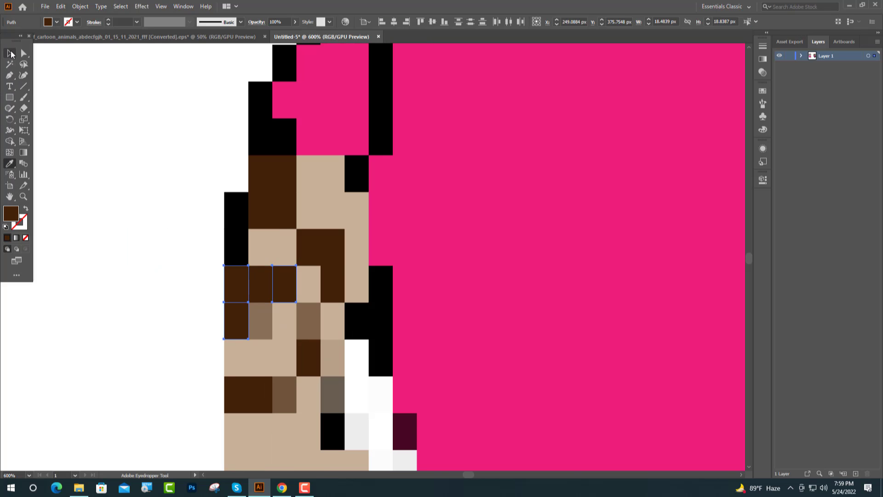
{"action": "left_click", "coordinate": [12, 54]}
{"action": "left_click", "coordinate": [269, 312]}
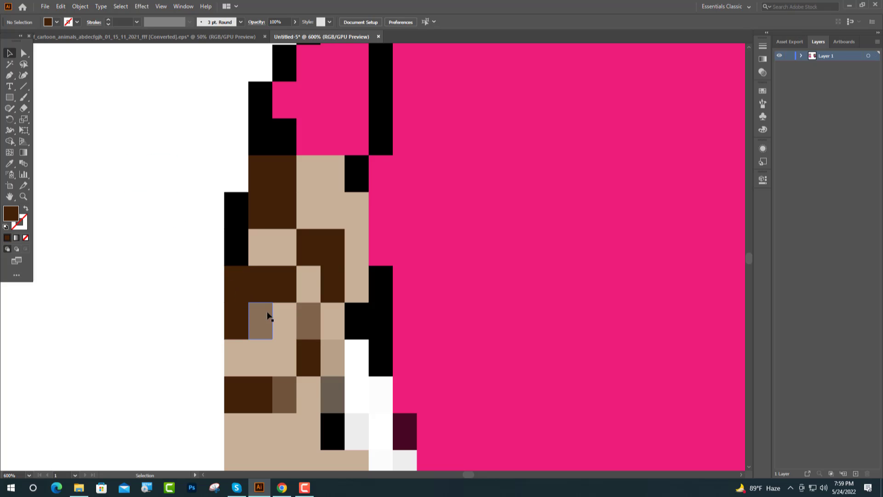
{"action": "left_click", "coordinate": [9, 164]}
{"action": "left_click", "coordinate": [248, 271]}
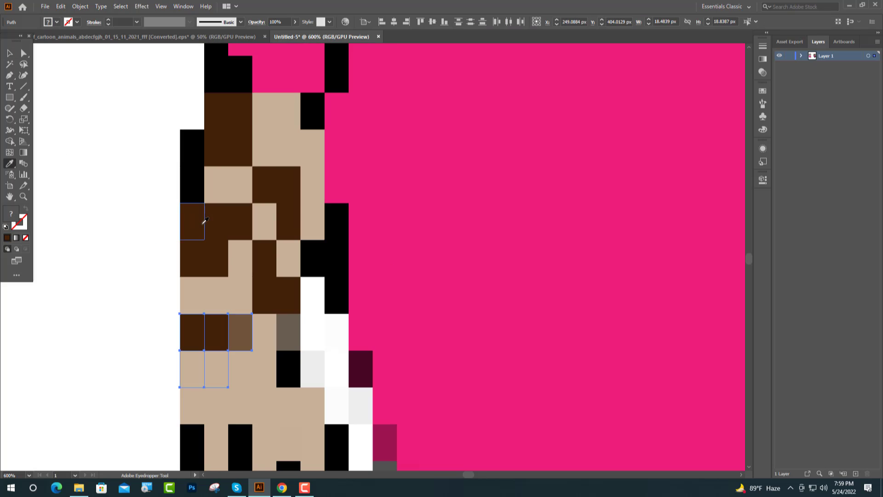
Step: Recolour the five tiles of the left arm's lowest outer spot dark brown
{"action": "left_click", "coordinate": [203, 222]}
{"action": "left_click", "coordinate": [10, 54]}
{"action": "left_click", "coordinate": [74, 117]}
{"action": "scroll", "coordinate": [141, 181], "scroll_direction": "down", "scroll_amount": 4}
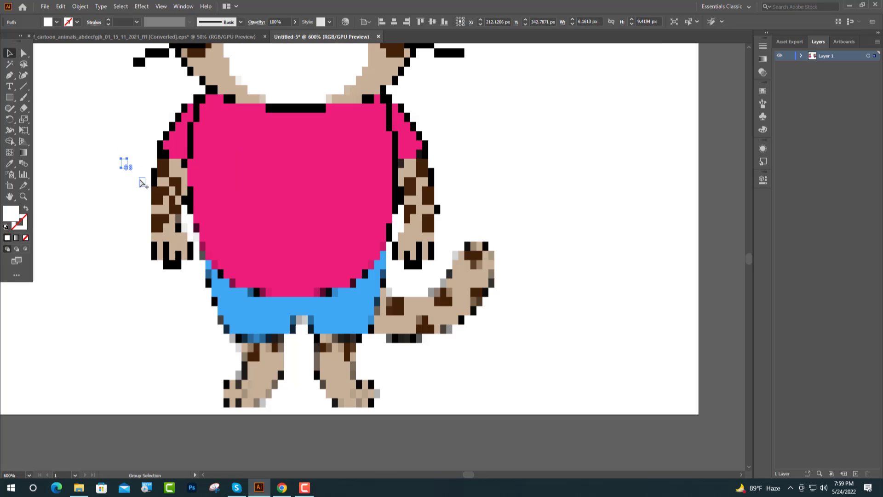
{"action": "scroll", "coordinate": [170, 179], "scroll_direction": "down", "scroll_amount": 3}
Step: Recolour the grey tiles at the left wrist's inner edge black to complete the arm outline
{"action": "scroll", "coordinate": [174, 173], "scroll_direction": "up", "scroll_amount": 6}
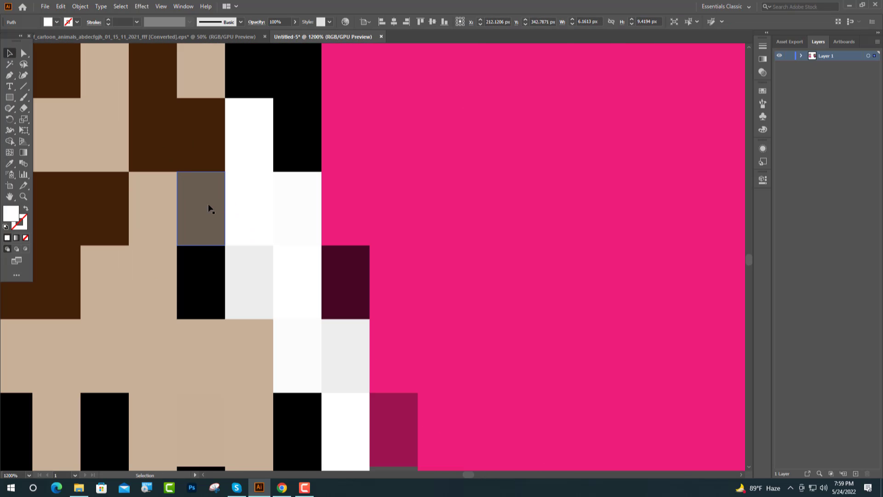
{"action": "left_click", "coordinate": [173, 165]}
{"action": "left_click", "coordinate": [175, 174], "text": "shift"}
{"action": "left_click", "coordinate": [236, 295], "text": "shift"}
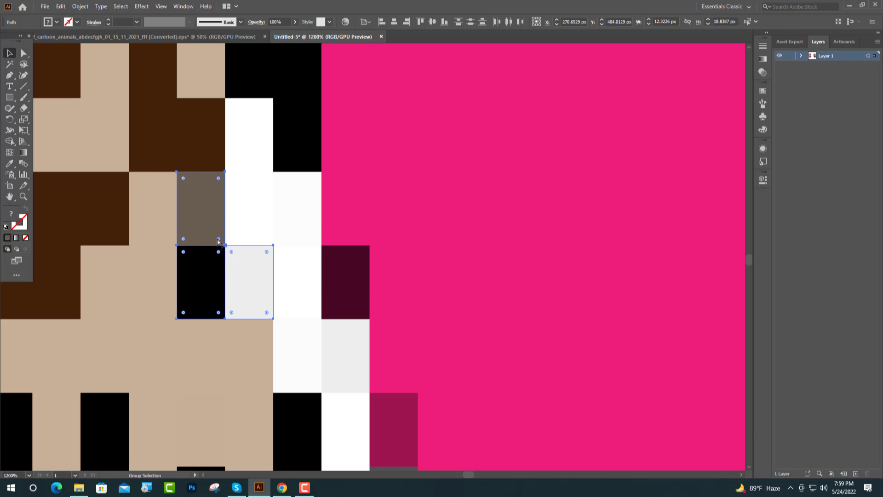
{"action": "scroll", "coordinate": [219, 238], "scroll_direction": "down", "scroll_amount": 3}
{"action": "left_click", "coordinate": [9, 163]}
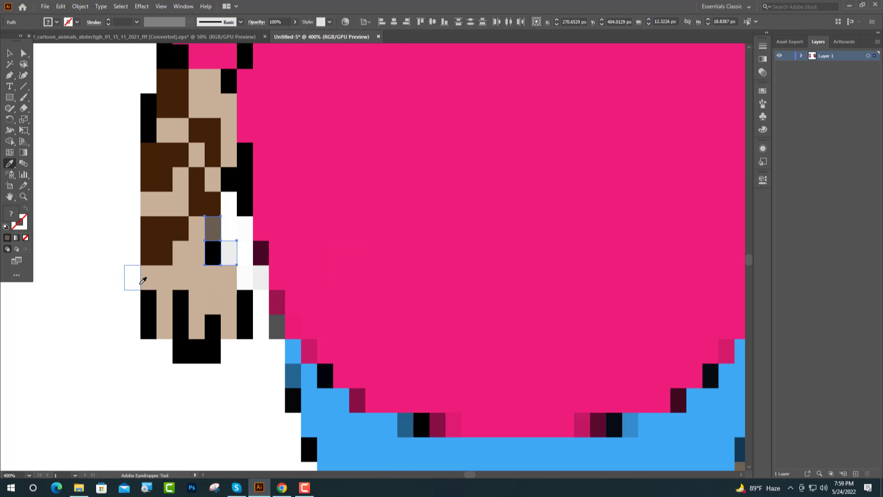
{"action": "left_click", "coordinate": [145, 304]}
{"action": "left_click", "coordinate": [6, 52]}
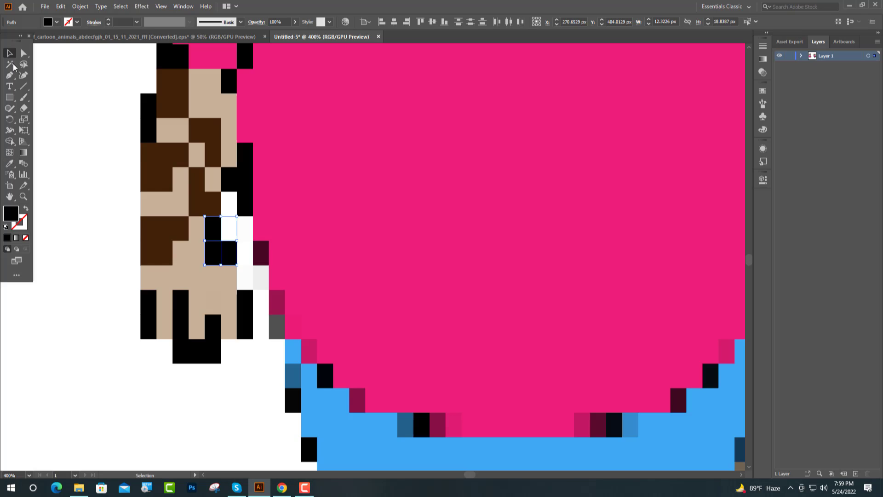
{"action": "left_click", "coordinate": [77, 118]}
Step: Recolour the mixed edge tiles around the shirt's lower edge and the shorts with the arm outline's black
{"action": "scroll", "coordinate": [107, 230], "scroll_direction": "down", "scroll_amount": 2}
{"action": "left_click", "coordinate": [98, 230]}
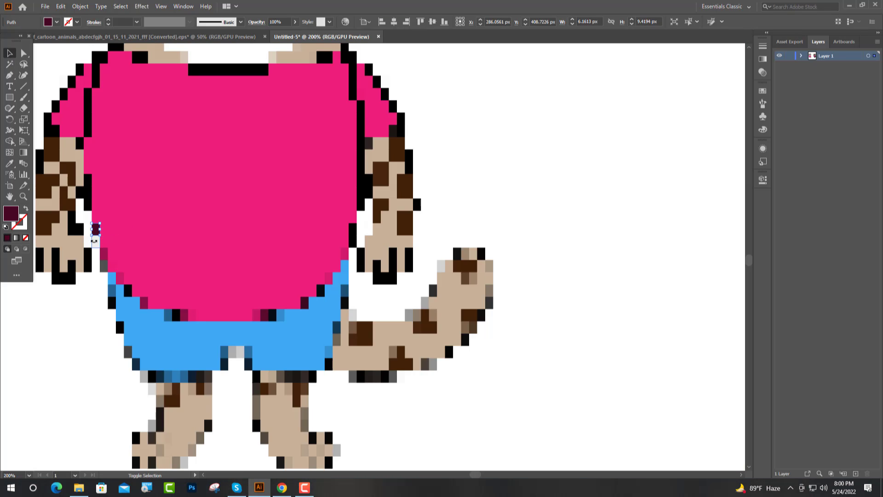
{"action": "left_click", "coordinate": [97, 242], "text": "shift"}
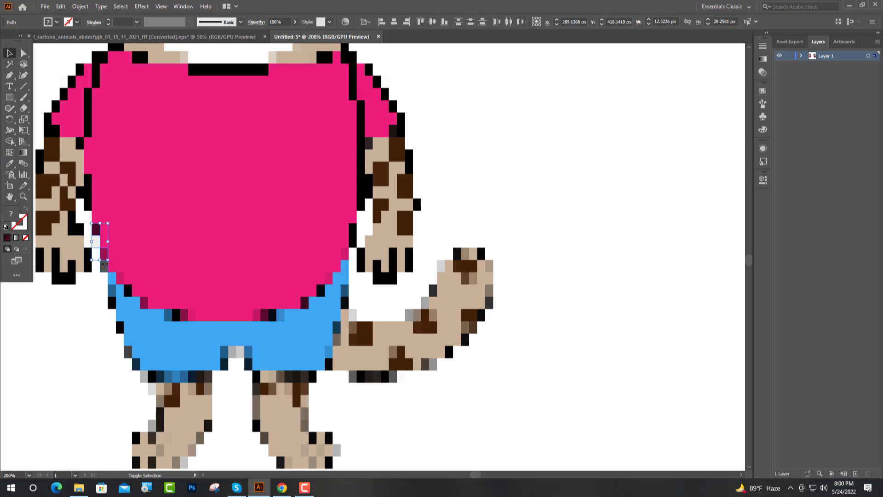
{"action": "left_click", "coordinate": [105, 267], "text": "shift"}
{"action": "left_click", "coordinate": [120, 284], "text": "shift"}
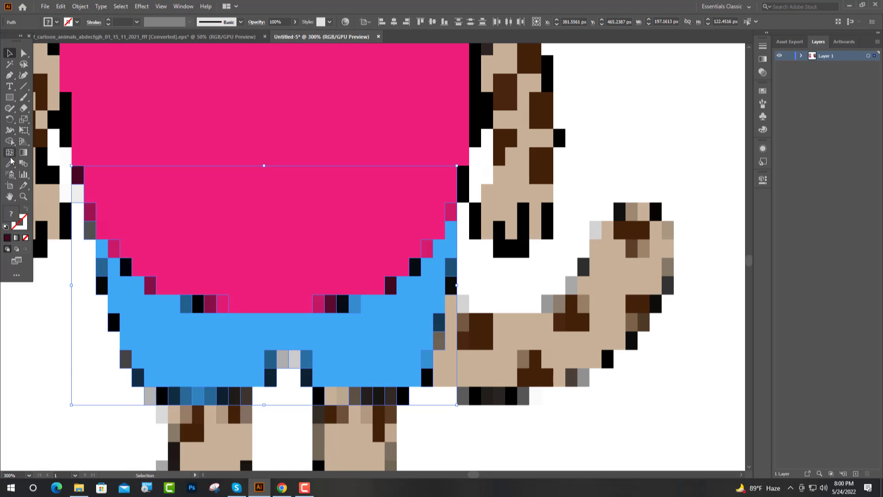
{"action": "left_click", "coordinate": [10, 162]}
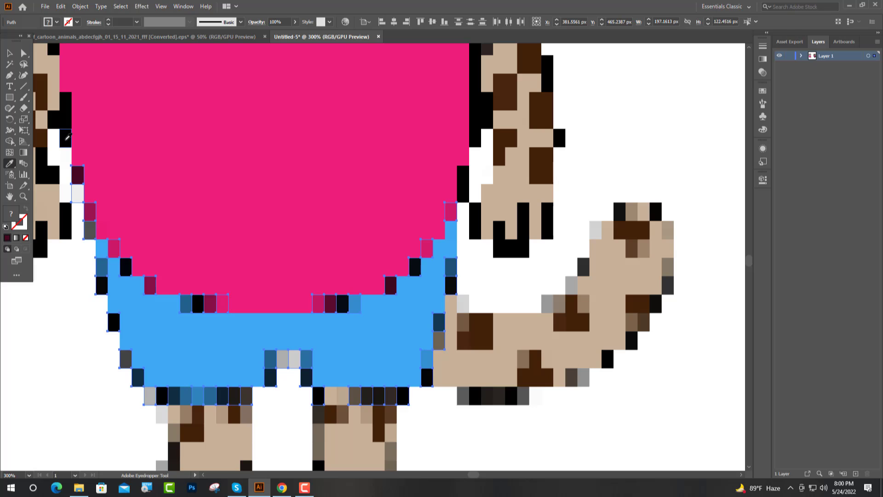
{"action": "left_click", "coordinate": [66, 138]}
{"action": "key", "text": "ctrl+1"}
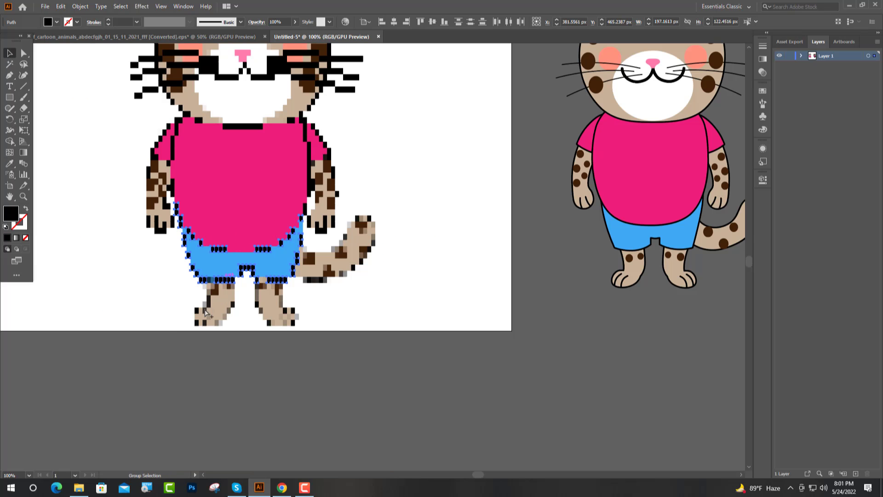
{"action": "left_click", "coordinate": [189, 347]}
Step: Recolour two adjoining tiles in the hem of each shorts leg with the shorts' blue
{"action": "scroll", "coordinate": [210, 270], "scroll_direction": "up", "scroll_amount": 6}
{"action": "left_click", "coordinate": [201, 354]}
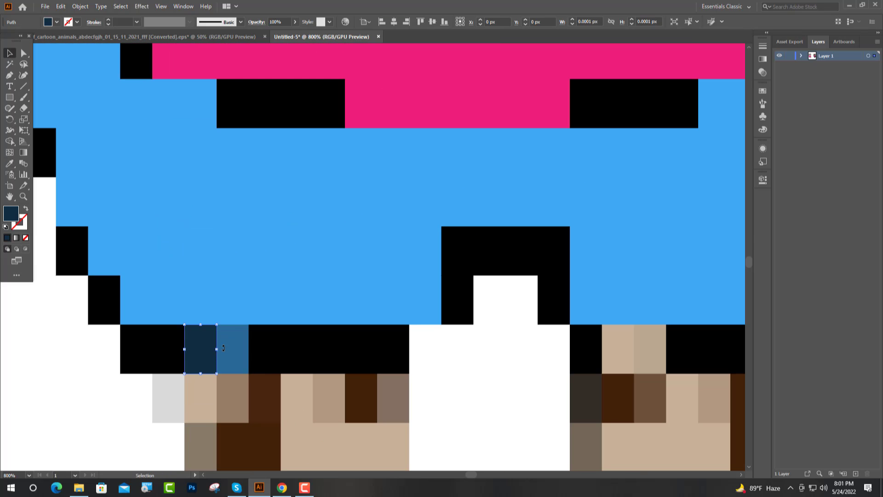
{"action": "left_click", "coordinate": [10, 163]}
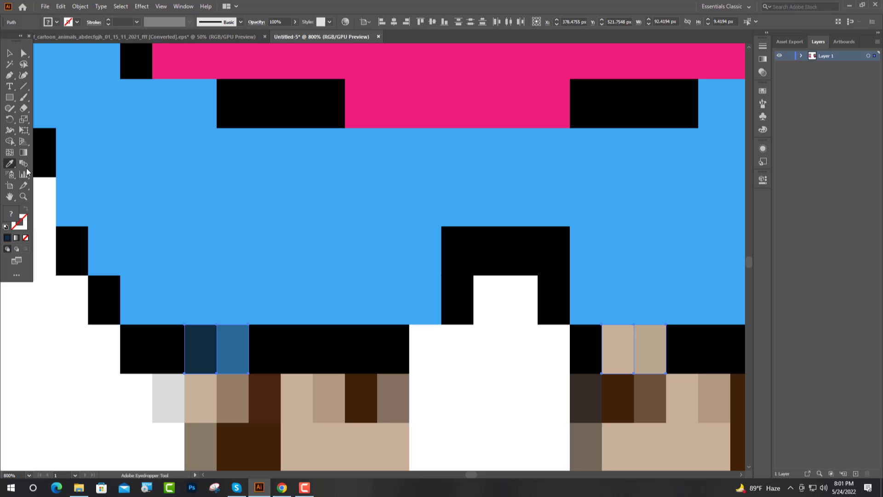
{"action": "left_click", "coordinate": [191, 199]}
{"action": "left_click", "coordinate": [10, 53]}
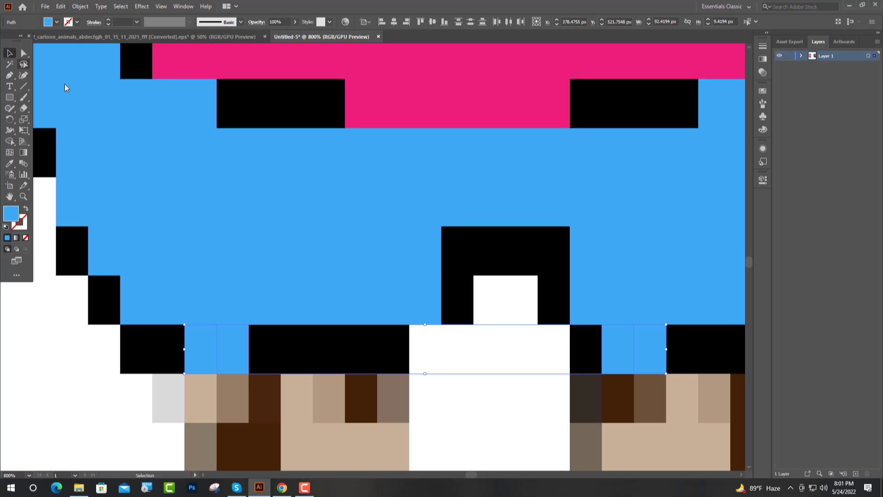
{"action": "scroll", "coordinate": [245, 171], "scroll_direction": "down", "scroll_amount": 5}
{"action": "left_click", "coordinate": [357, 345]}
Step: Recolour five tiles at the outer top of the right leg dark brown to form a spot below the shorts
{"action": "scroll", "coordinate": [438, 292], "scroll_direction": "up", "scroll_amount": 3}
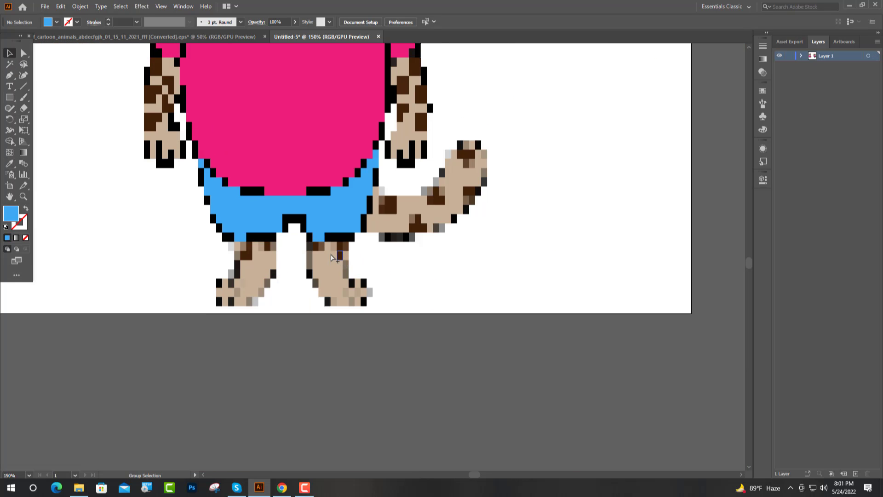
{"action": "scroll", "coordinate": [334, 258], "scroll_direction": "up", "scroll_amount": 1}
{"action": "scroll", "coordinate": [334, 261], "scroll_direction": "up", "scroll_amount": 2}
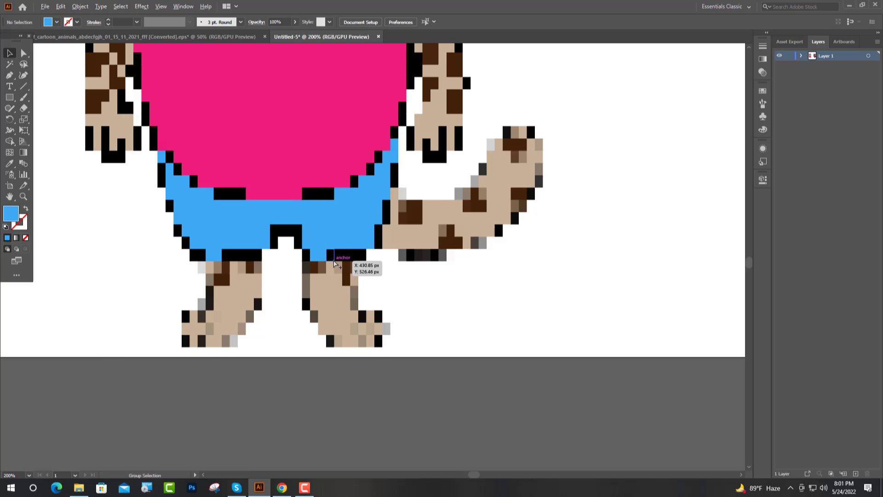
{"action": "scroll", "coordinate": [333, 261], "scroll_direction": "up", "scroll_amount": 4}
{"action": "left_click", "coordinate": [673, 366]}
{"action": "left_click", "coordinate": [296, 221]}
{"action": "left_click", "coordinate": [317, 223], "text": "shift"}
{"action": "left_click", "coordinate": [351, 221], "text": "shift"}
{"action": "left_click", "coordinate": [352, 266], "text": "shift"}
{"action": "left_click", "coordinate": [319, 266], "text": "shift"}
{"action": "key", "text": "i"}
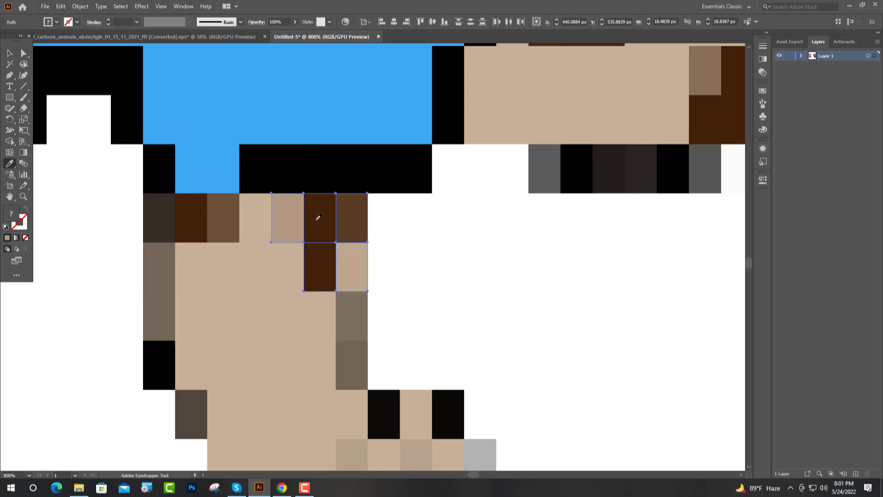
{"action": "left_click", "coordinate": [318, 217]}
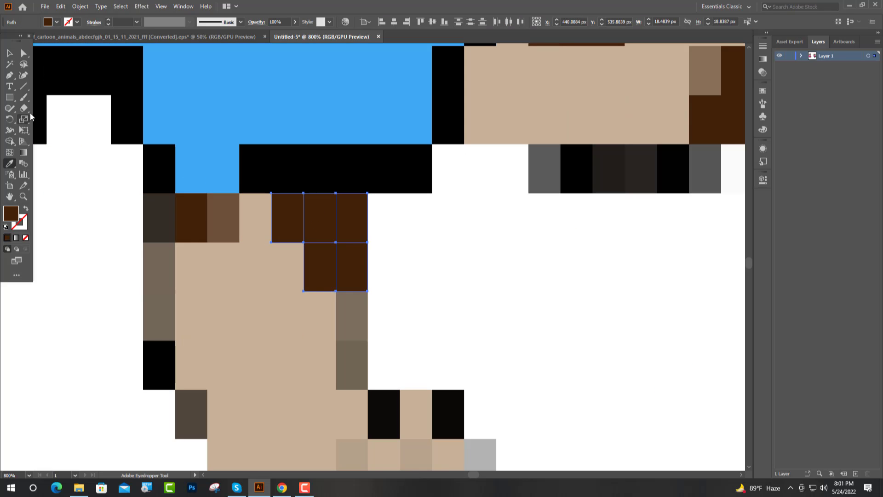
Step: Recolour a two-by-two tile block near the inner top of each leg dark brown as a spot
{"action": "left_click", "coordinate": [9, 166]}
{"action": "left_click", "coordinate": [341, 213]}
{"action": "key", "text": "v"}
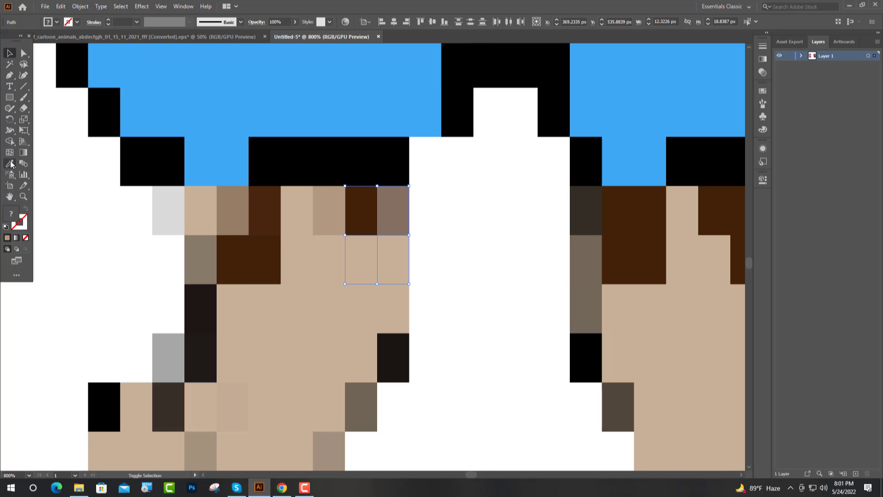
{"action": "left_click", "coordinate": [9, 164]}
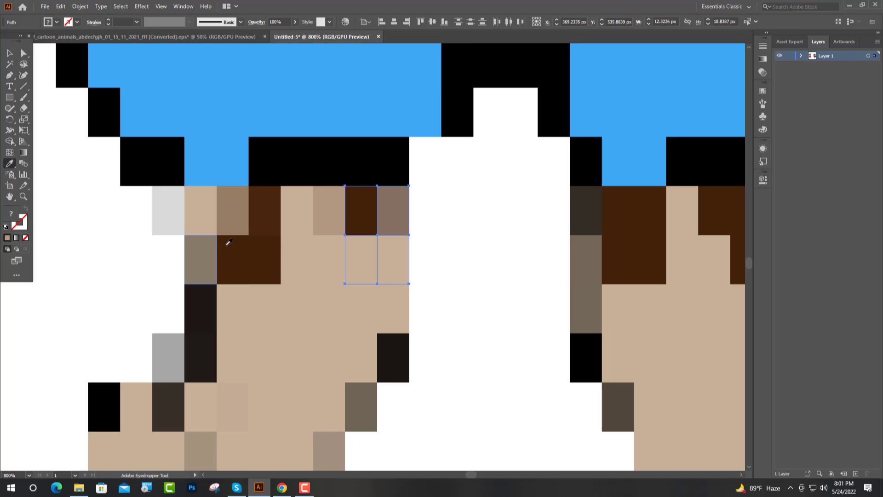
{"action": "left_click", "coordinate": [259, 259]}
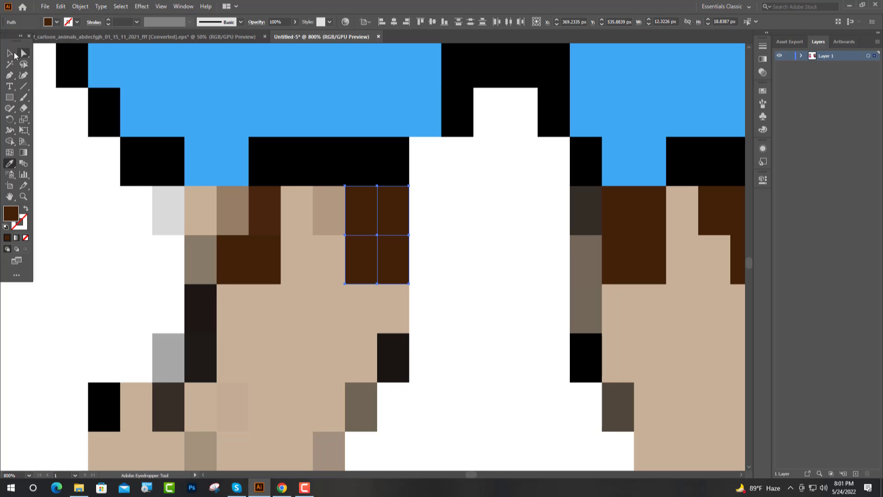
Step: Recolour the mixed tile beside the left leg's inner spot with the fur's beige
{"action": "left_click", "coordinate": [9, 54]}
{"action": "left_click", "coordinate": [330, 220]}
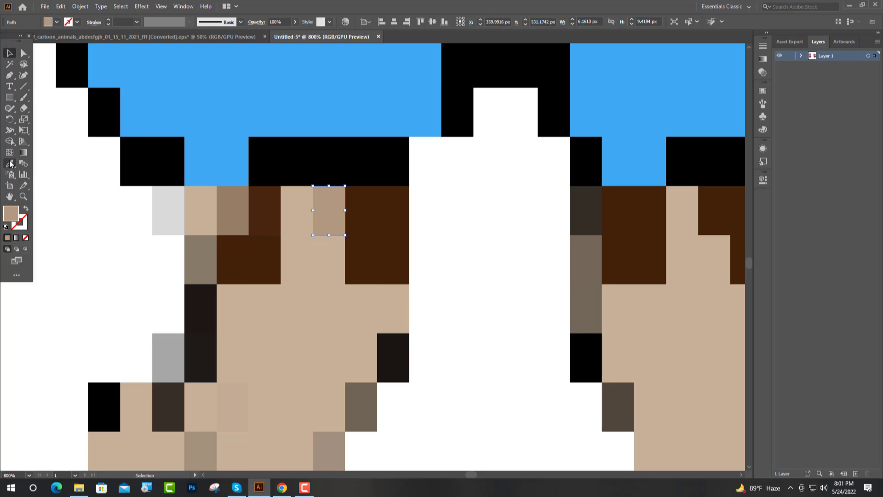
{"action": "key", "text": "i"}
{"action": "left_click", "coordinate": [293, 306]}
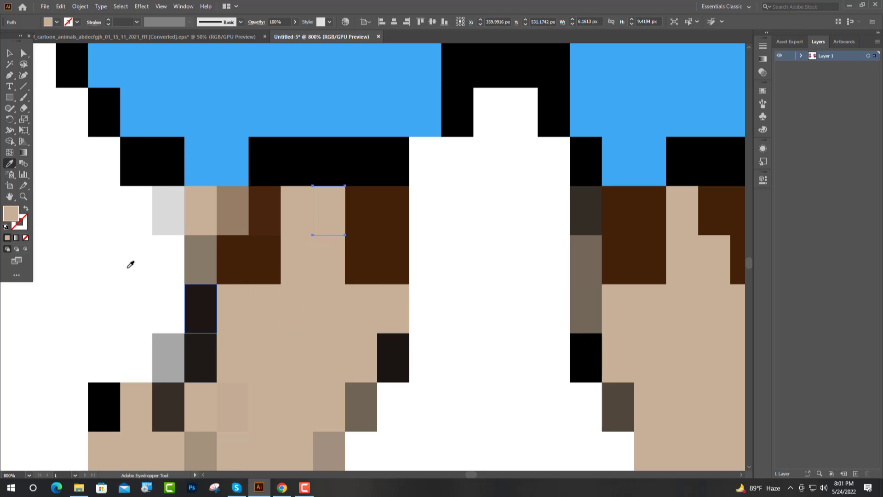
{"action": "left_click", "coordinate": [8, 54]}
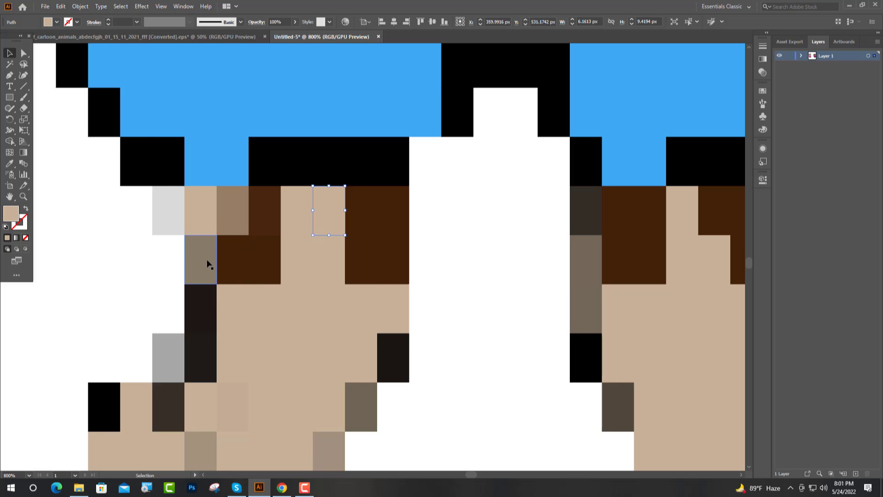
Step: Recolour a three-by-two tile block at the outer top of the left leg dark brown as a spot
{"action": "left_click", "coordinate": [225, 216]}
{"action": "left_click", "coordinate": [200, 219], "text": "shift"}
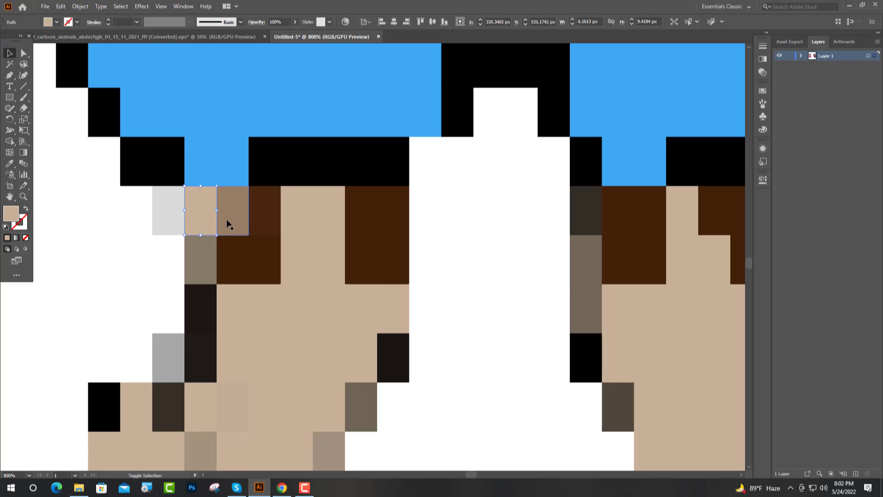
{"action": "left_click", "coordinate": [244, 260], "text": "shift"}
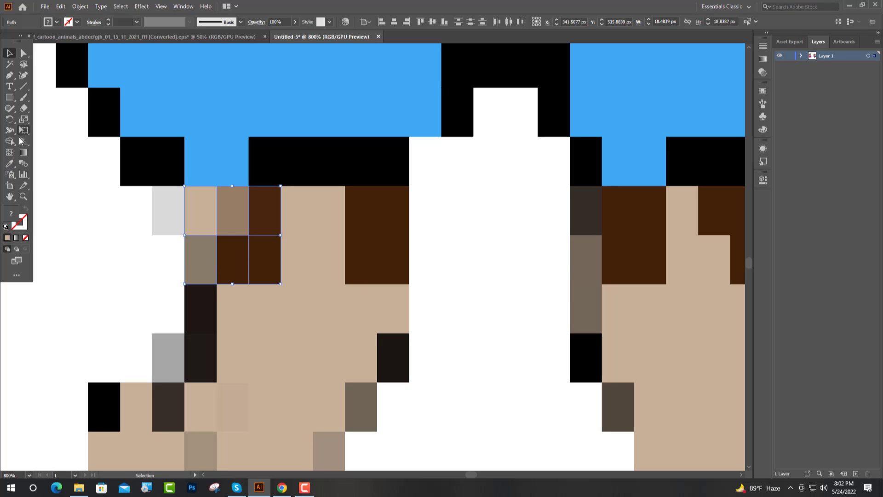
{"action": "left_click", "coordinate": [9, 163]}
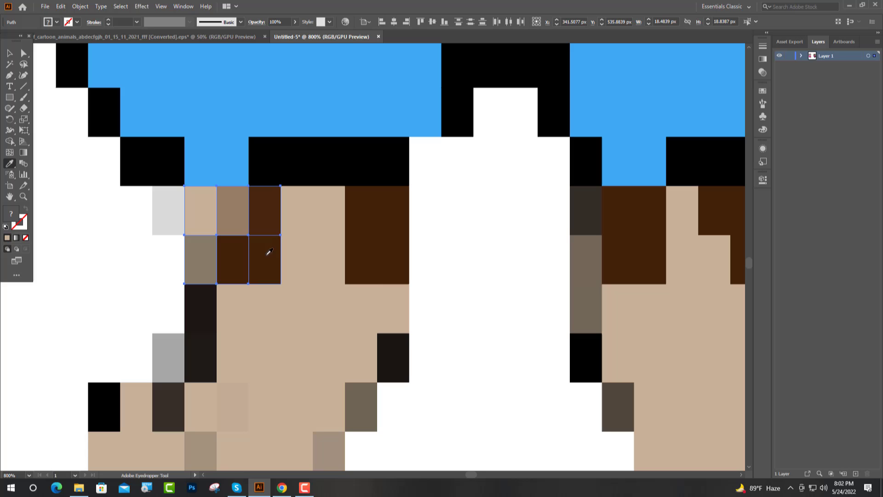
{"action": "left_click", "coordinate": [375, 230]}
Step: Recolour the lower inner tile of the left leg's outer spot with the fur's beige
{"action": "left_click", "coordinate": [9, 53]}
{"action": "left_click", "coordinate": [273, 265]}
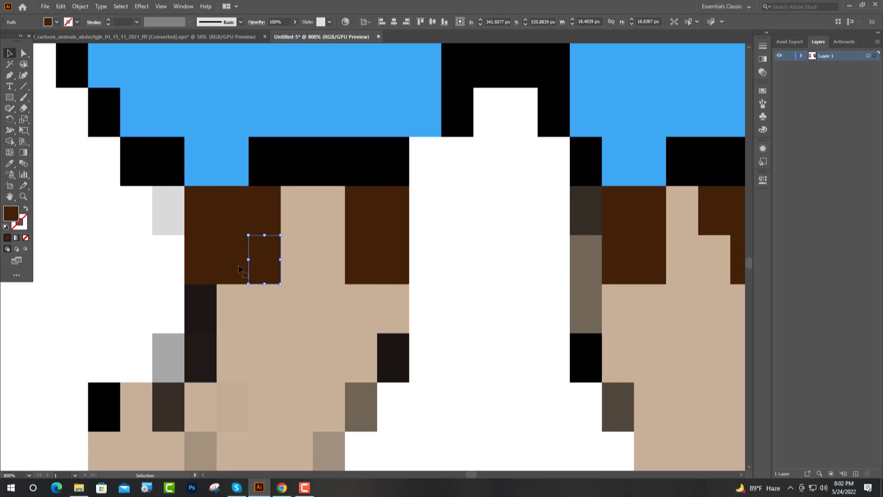
{"action": "left_click", "coordinate": [11, 165]}
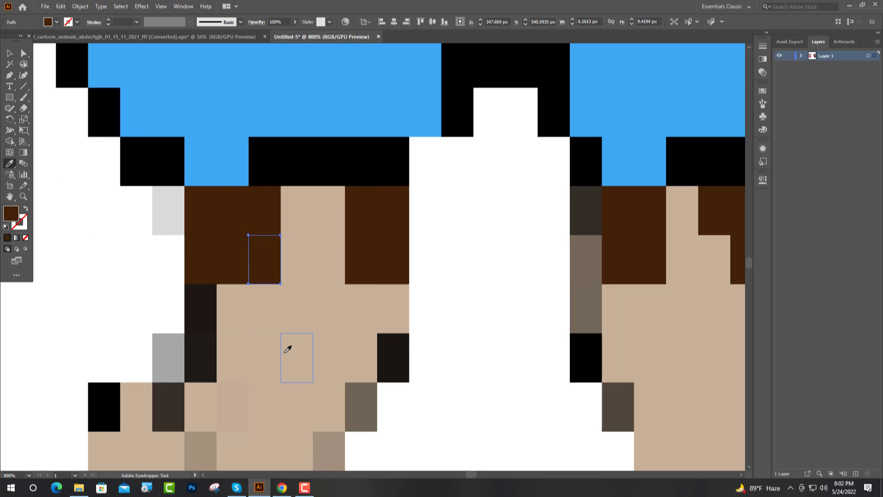
{"action": "left_click", "coordinate": [290, 348]}
{"action": "left_click", "coordinate": [9, 53]}
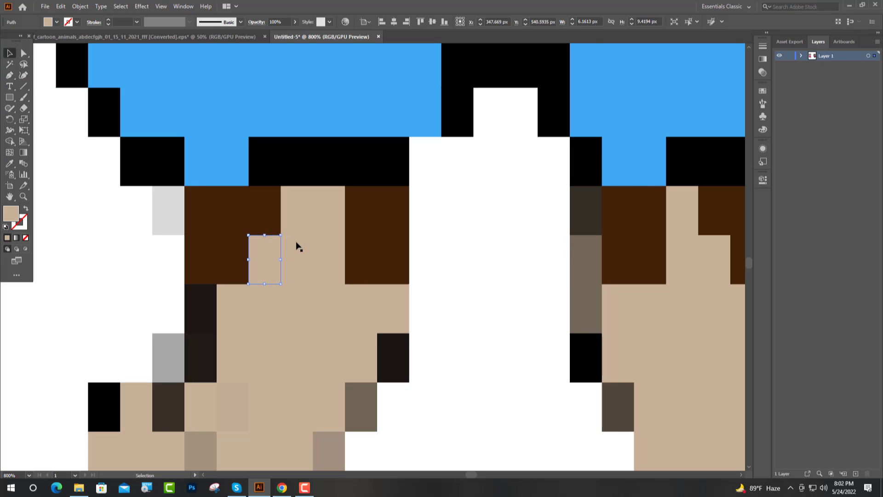
Step: Recolour the mixed edge tiles around both legs and feet with the shorts outline's black
{"action": "scroll", "coordinate": [291, 190], "scroll_direction": "down", "scroll_amount": 2}
{"action": "left_click", "coordinate": [230, 202]}
{"action": "left_click", "coordinate": [237, 269], "text": "shift"}
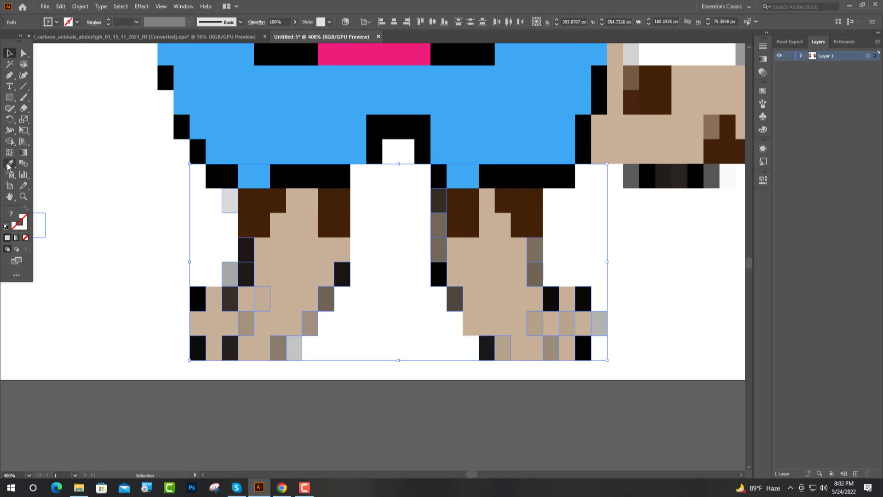
{"action": "left_click", "coordinate": [9, 163]}
{"action": "left_click", "coordinate": [217, 179]}
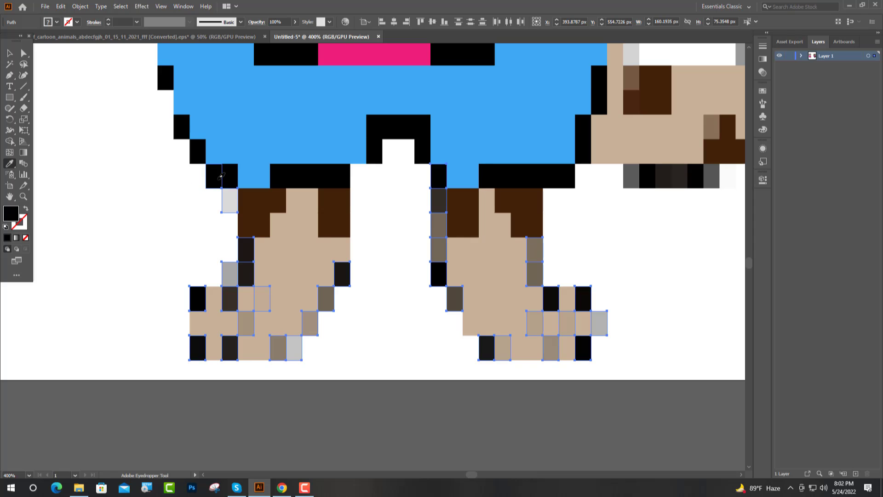
{"action": "left_click", "coordinate": [9, 54]}
Step: Recolour the mixed tiles in the spot on the upper edge of the tail's bend dark brown
{"action": "left_click_drag", "start_coordinate": [138, 262], "coordinate": [148, 276]}
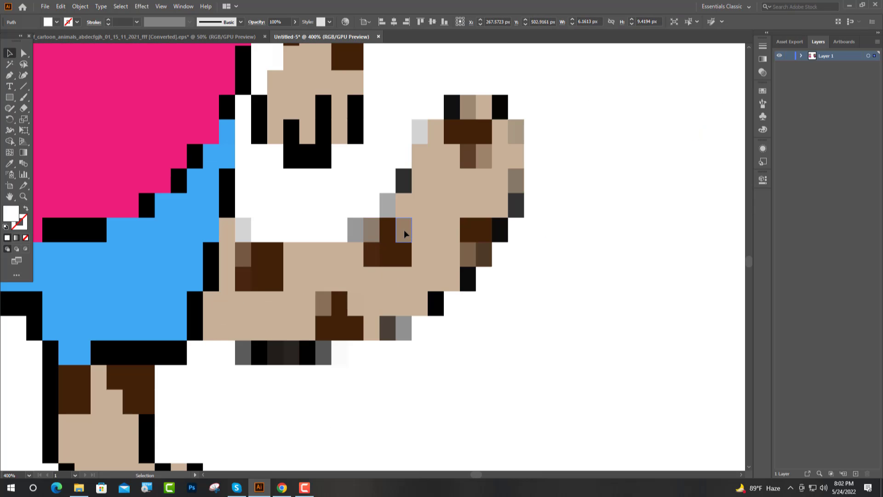
{"action": "left_click", "coordinate": [404, 230]}
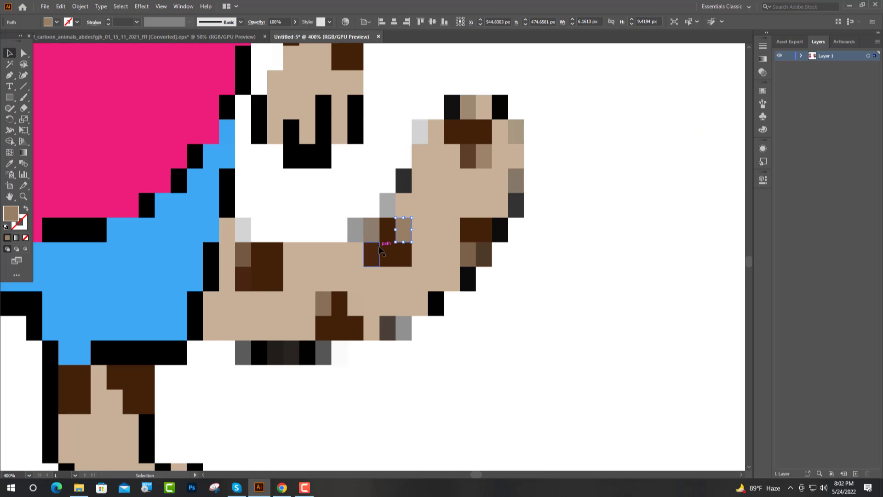
{"action": "left_click", "coordinate": [377, 250], "text": "shift"}
{"action": "left_click", "coordinate": [372, 233], "text": "shift"}
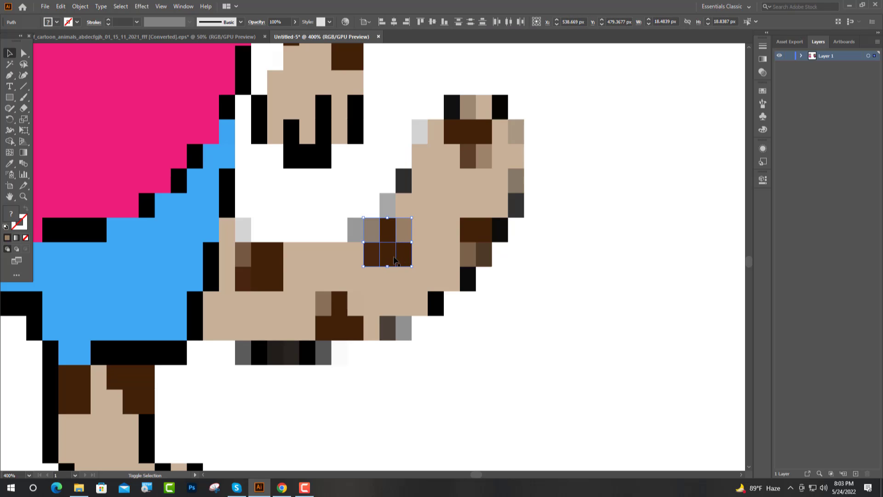
{"action": "left_click", "coordinate": [9, 164]}
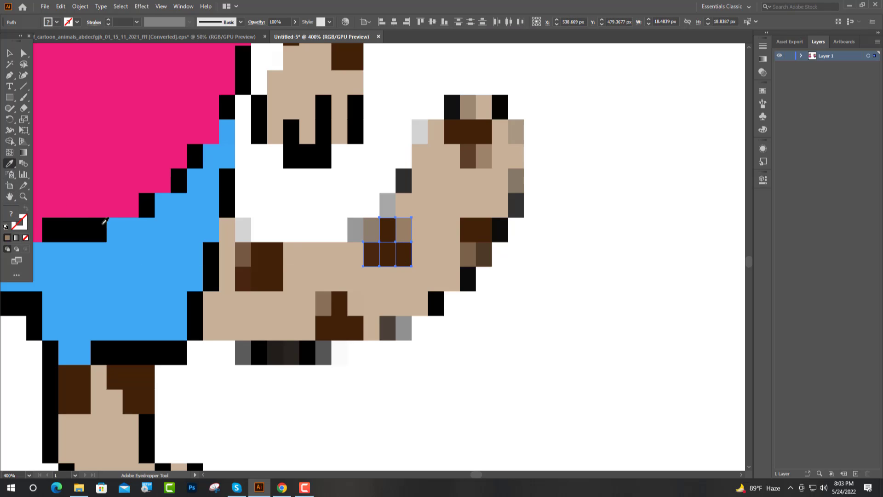
{"action": "left_click", "coordinate": [393, 253]}
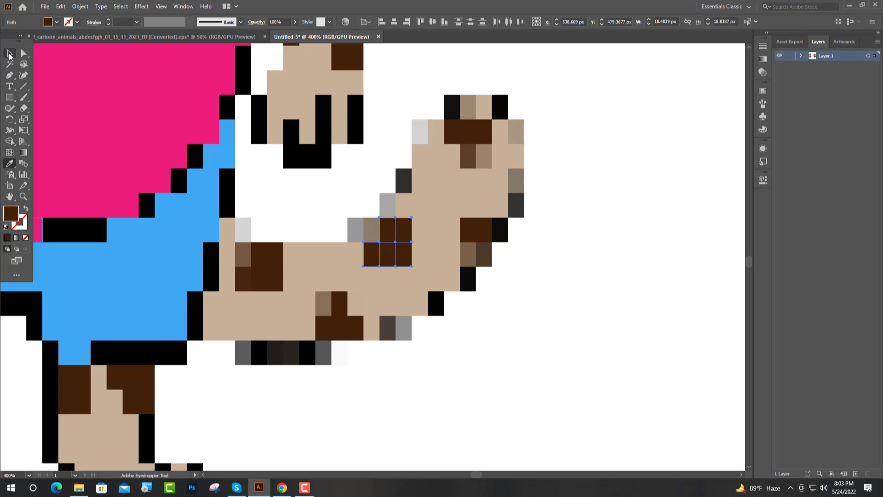
{"action": "left_click", "coordinate": [10, 55]}
Step: Recolour a three-by-two tile block near the tail's base dark brown as a spot
{"action": "left_click", "coordinate": [483, 352]}
{"action": "left_click", "coordinate": [247, 288]}
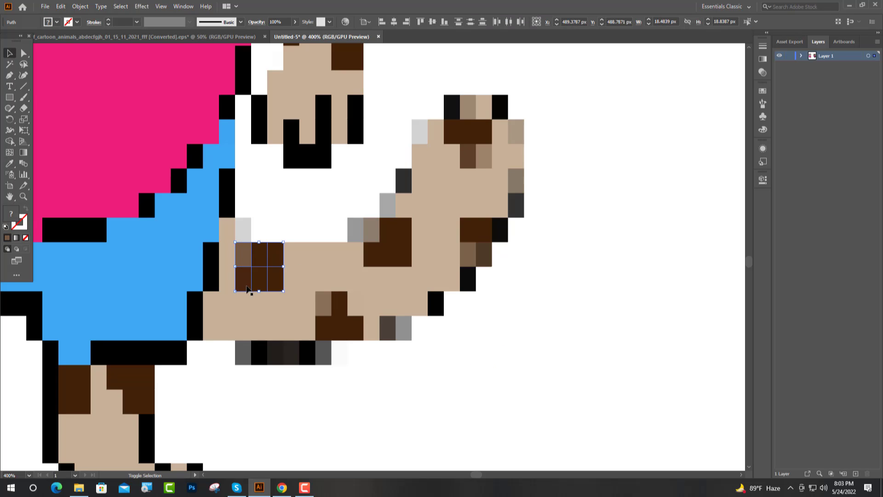
{"action": "left_click", "coordinate": [9, 163]}
{"action": "left_click", "coordinate": [389, 253]}
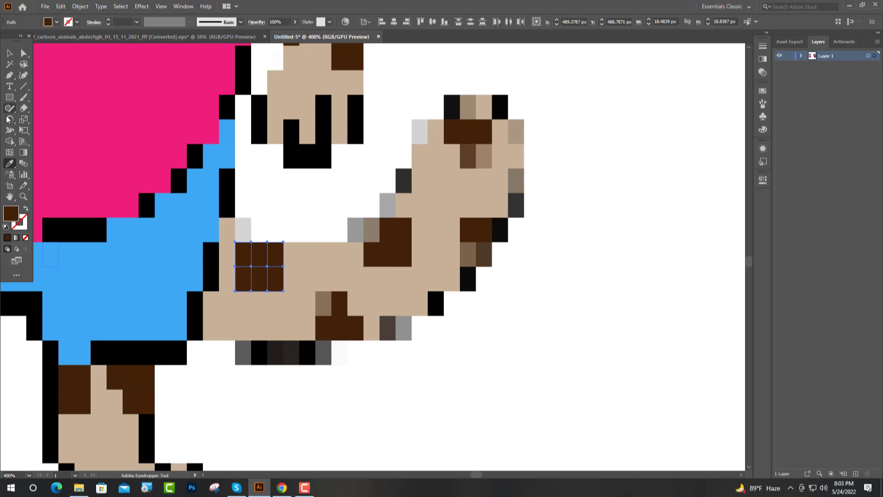
{"action": "left_click", "coordinate": [10, 53]}
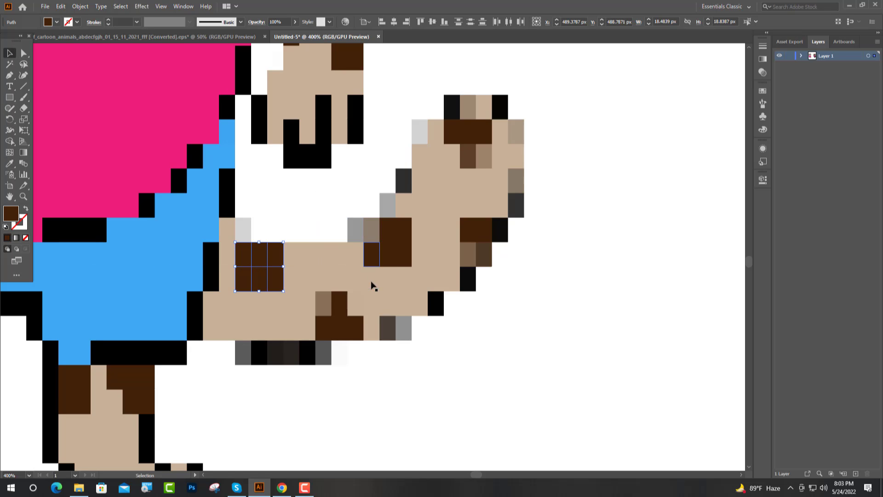
Step: Recolour the tiles around the tail-tip spot dark brown, extending it up to the tail's top edge
{"action": "scroll", "coordinate": [371, 286], "scroll_direction": "up", "scroll_amount": 3}
{"action": "scroll", "coordinate": [371, 285], "scroll_direction": "right", "scroll_amount": 2}
{"action": "left_click", "coordinate": [428, 188]}
{"action": "left_click", "coordinate": [415, 217]}
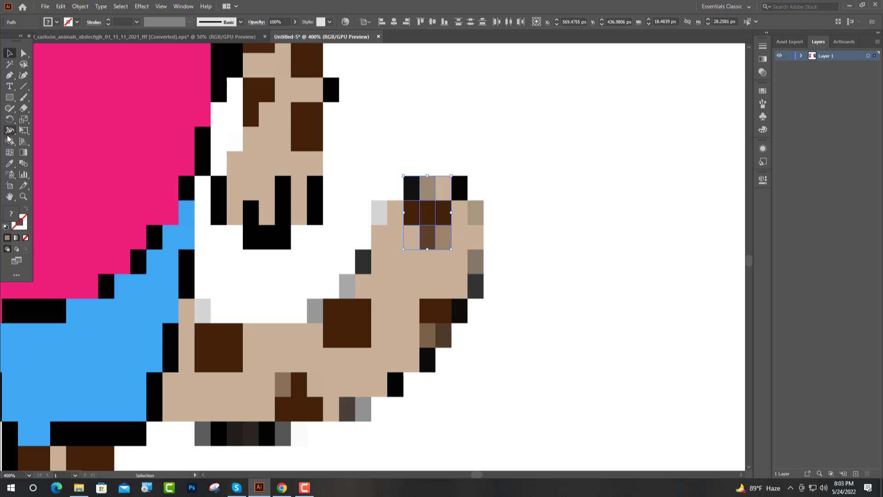
{"action": "left_click", "coordinate": [9, 164]}
{"action": "left_click", "coordinate": [346, 325]}
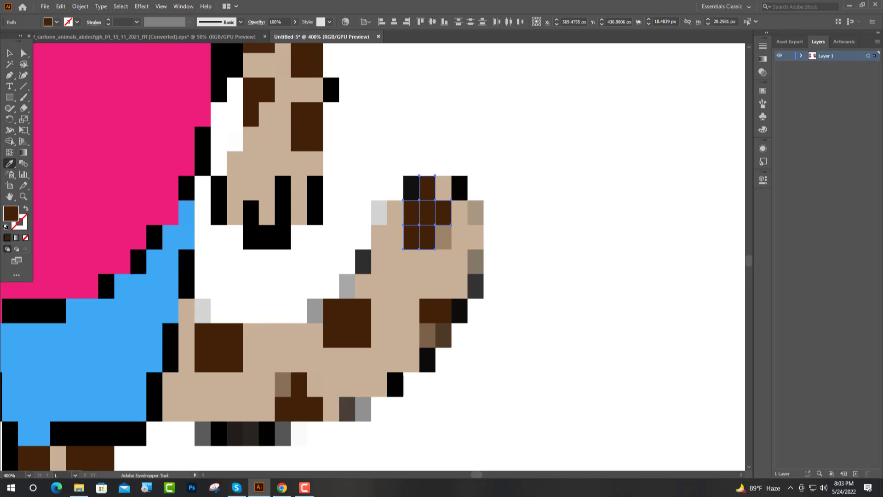
Step: Recolour the remaining mixed tiles in the tail's spots dark brown, starting with the tip spot's lower corner
{"action": "left_click", "coordinate": [9, 54]}
{"action": "left_click", "coordinate": [538, 223]}
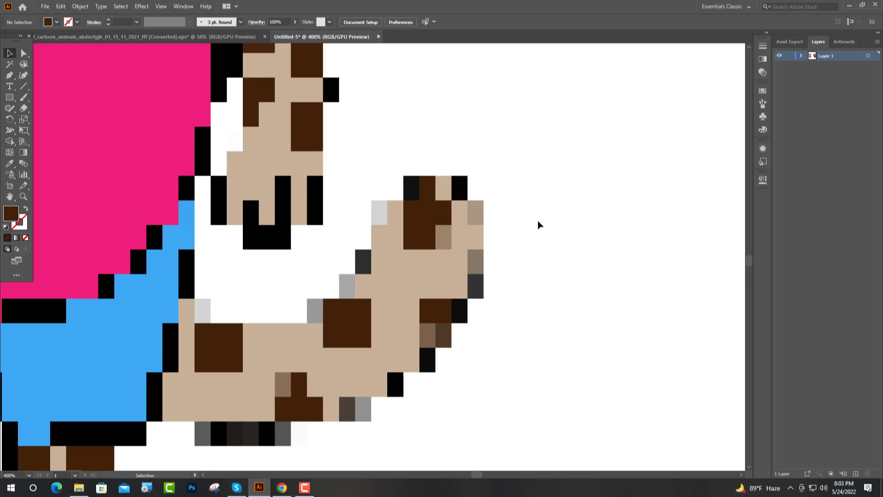
{"action": "left_click", "coordinate": [446, 235]}
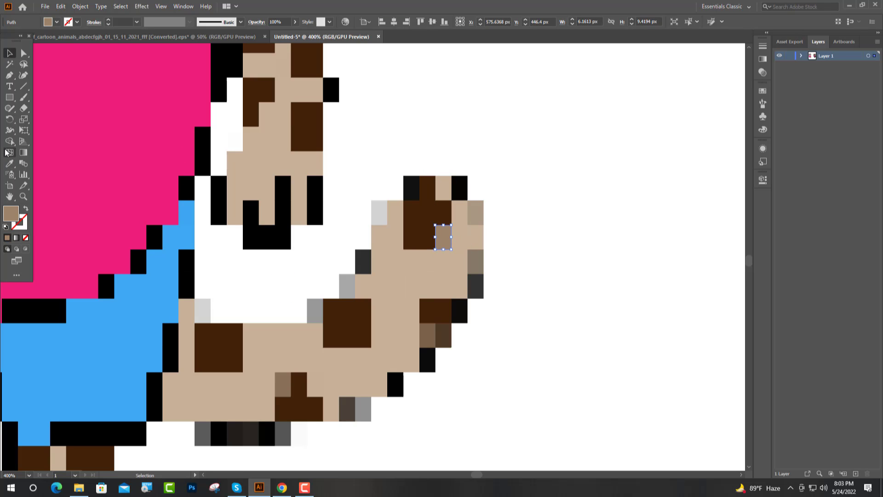
{"action": "left_click", "coordinate": [10, 163]}
{"action": "left_click", "coordinate": [428, 231]}
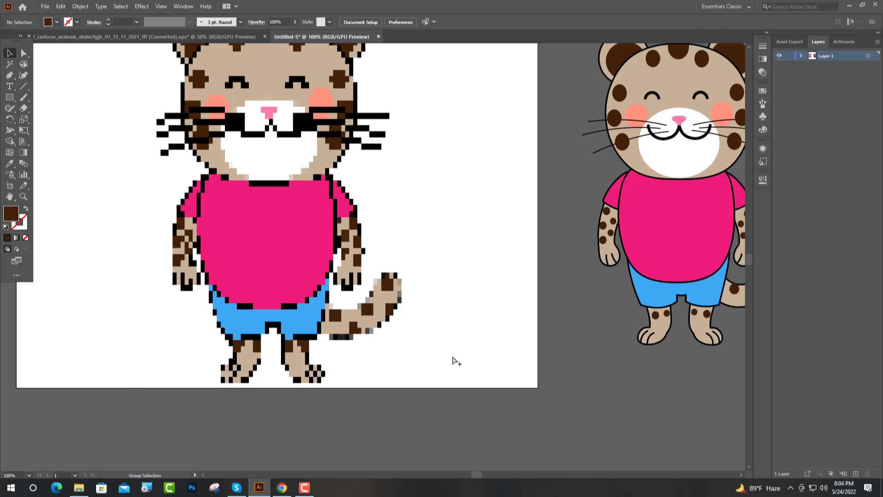
Step: Recolour the tiles along the tail's upper, lower and outer edges black to outline it
{"action": "scroll", "coordinate": [420, 339], "scroll_direction": "up", "scroll_amount": 2}
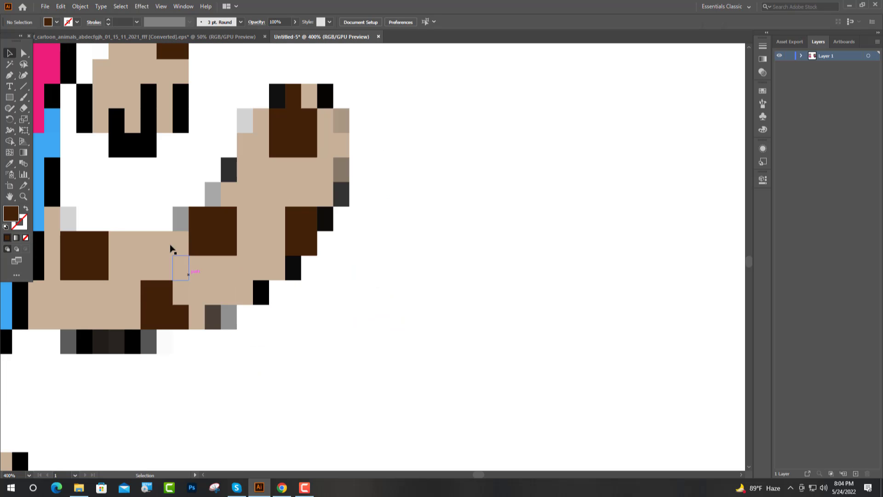
{"action": "left_click", "coordinate": [67, 220], "text": "shift"}
{"action": "left_click", "coordinate": [90, 228], "text": "shift"}
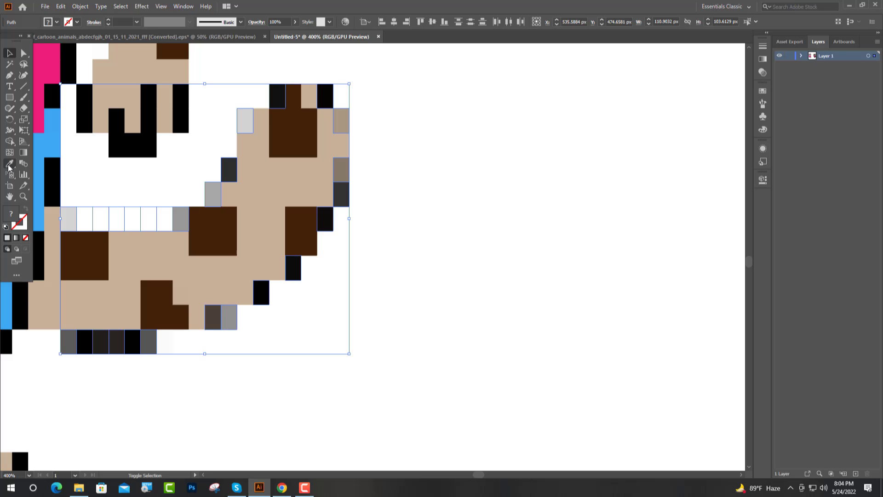
{"action": "left_click", "coordinate": [9, 164]}
{"action": "left_click", "coordinate": [51, 180]}
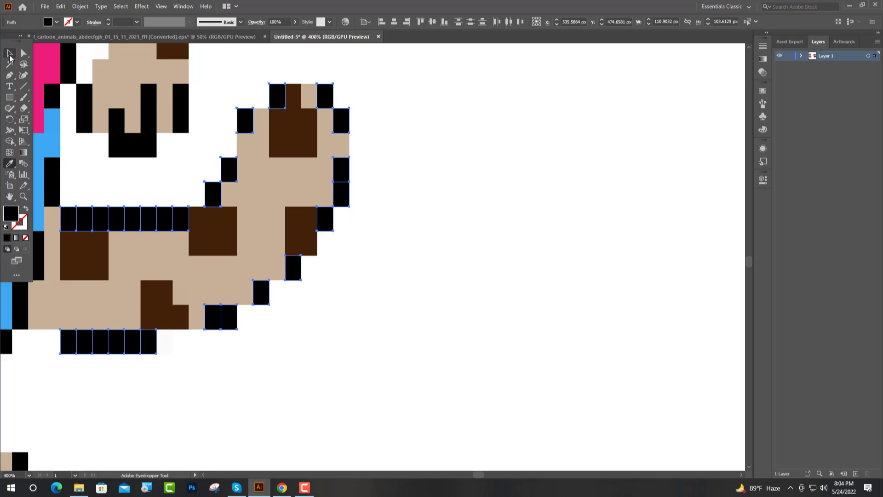
{"action": "left_click", "coordinate": [9, 54]}
{"action": "left_click", "coordinate": [362, 370]}
{"action": "key", "text": "ctrl+1"}
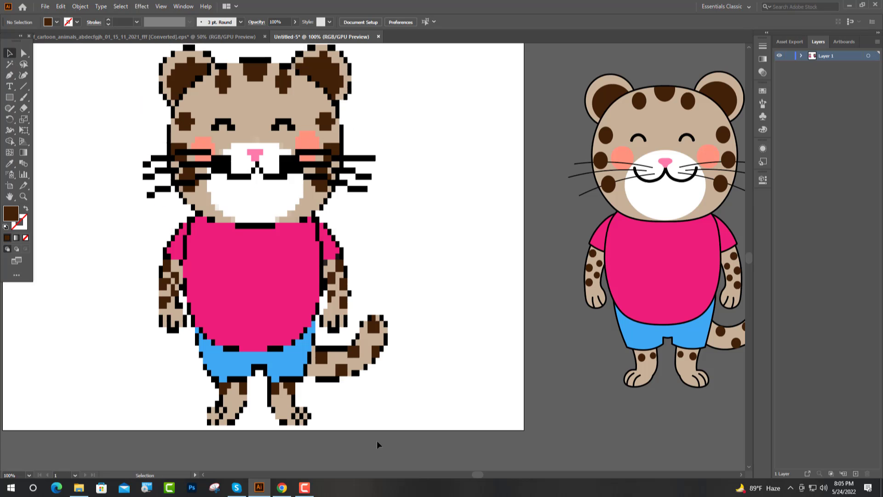
Step: Recolour the two brown tiles protruding from the top of the right ear's inner patch with the fur's beige
{"action": "scroll", "coordinate": [542, 363], "scroll_direction": "up", "scroll_amount": 3}
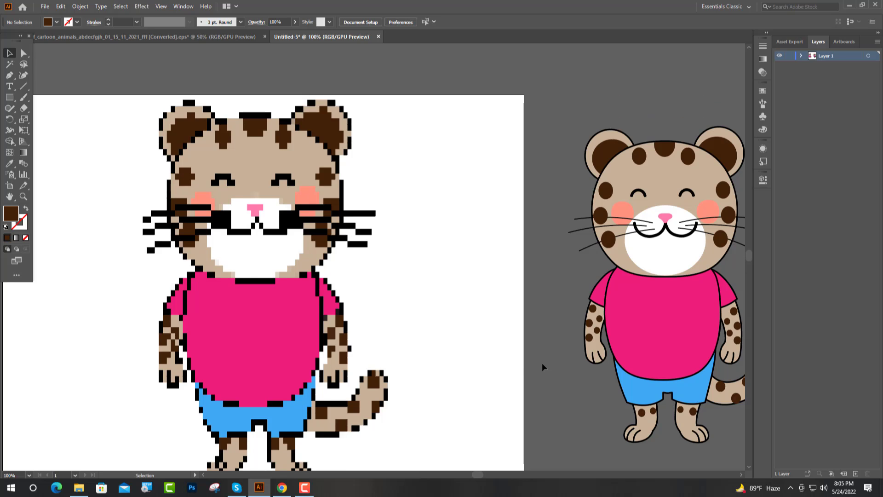
{"action": "scroll", "coordinate": [345, 109], "scroll_direction": "up", "scroll_amount": 5}
{"action": "left_click", "coordinate": [292, 119]}
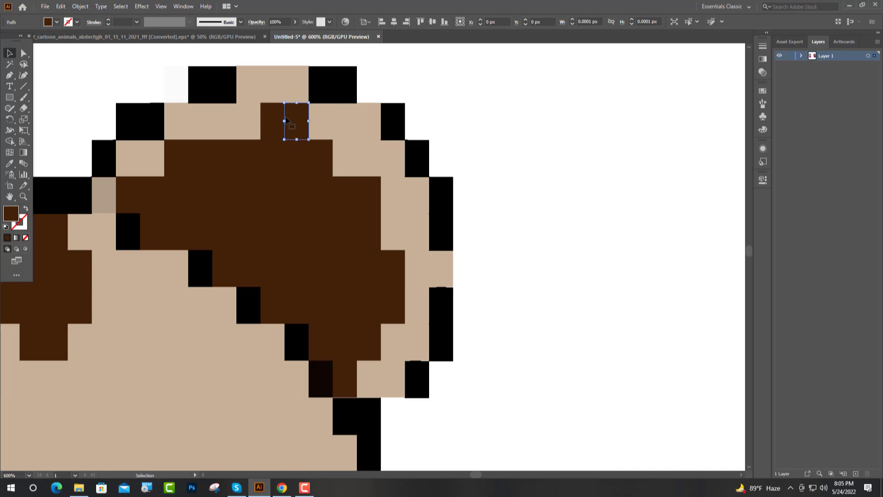
{"action": "left_click", "coordinate": [275, 125], "text": "shift"}
{"action": "left_click", "coordinate": [9, 163]}
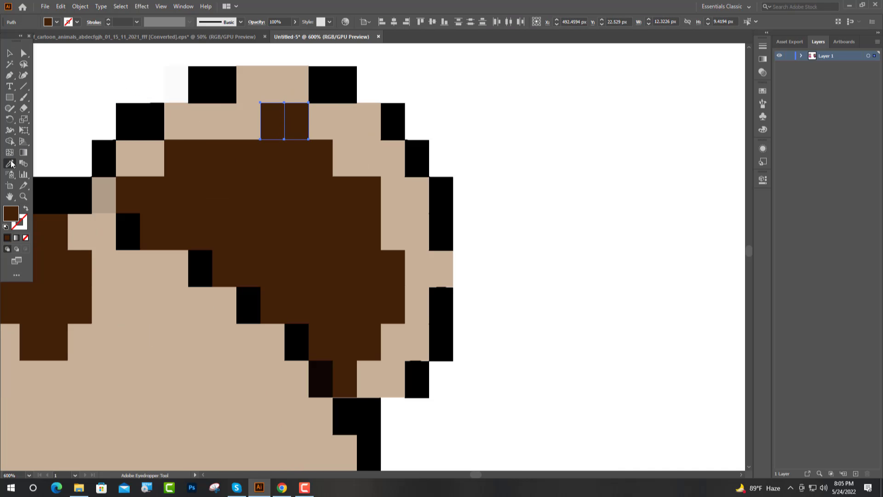
{"action": "left_click", "coordinate": [233, 120]}
{"action": "left_click", "coordinate": [232, 121]}
{"action": "left_click", "coordinate": [7, 52]}
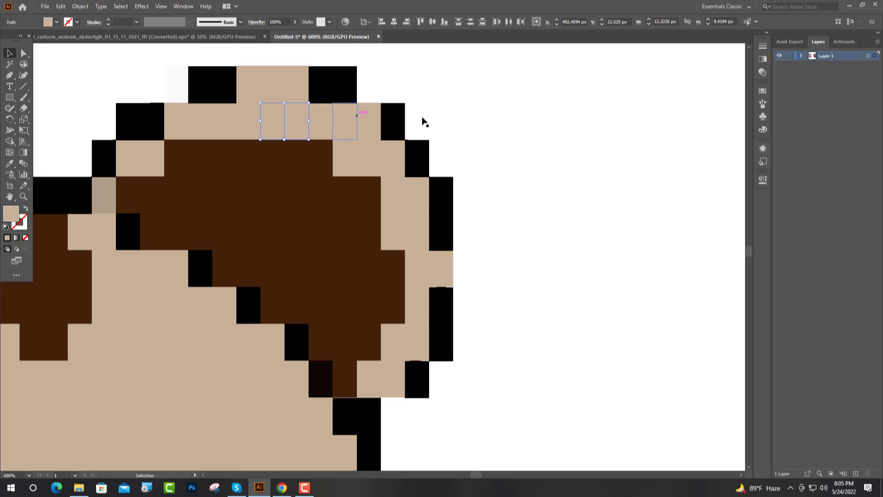
{"action": "left_click", "coordinate": [569, 117]}
Step: Remove the original cartoon leopard from beside the artboard and display the whole pixel-art version
{"action": "scroll", "coordinate": [569, 126], "scroll_direction": "down", "scroll_amount": 7}
{"action": "scroll", "coordinate": [580, 145], "scroll_direction": "up", "scroll_amount": 1}
{"action": "scroll", "coordinate": [541, 182], "scroll_direction": "up", "scroll_amount": 5}
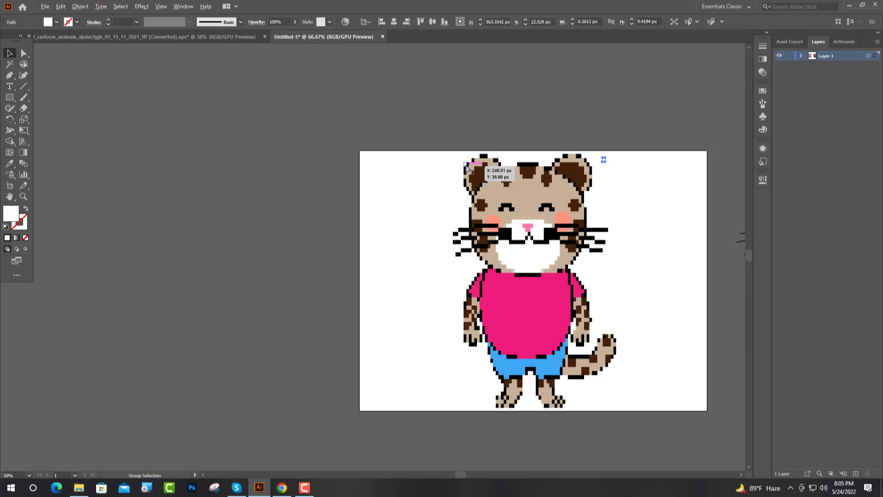
{"action": "scroll", "coordinate": [520, 175], "scroll_direction": "down", "scroll_amount": 4}
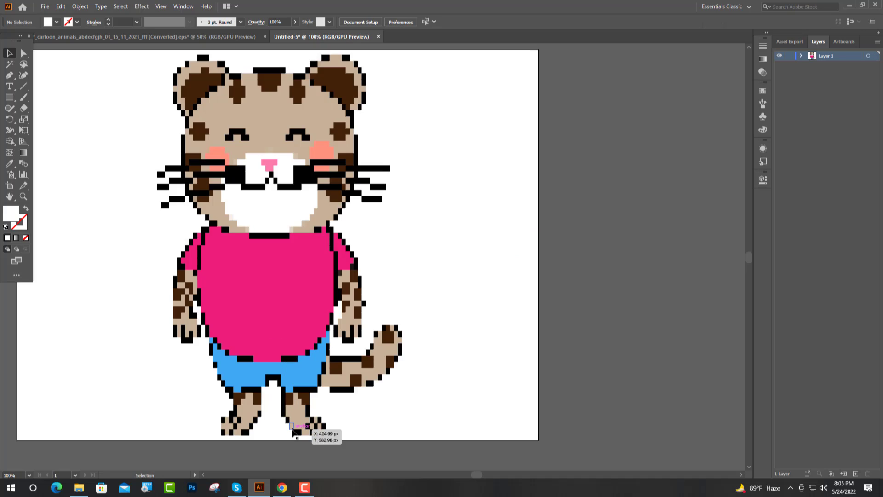
{"action": "left_click", "coordinate": [304, 488]}
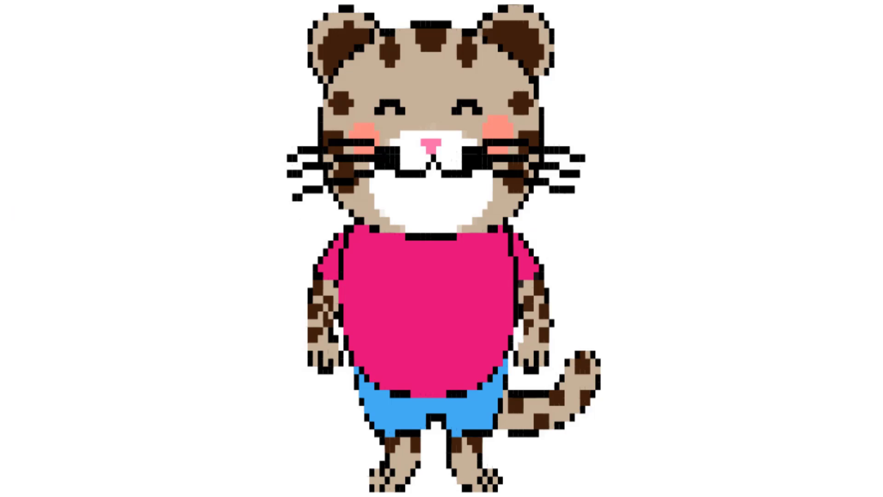